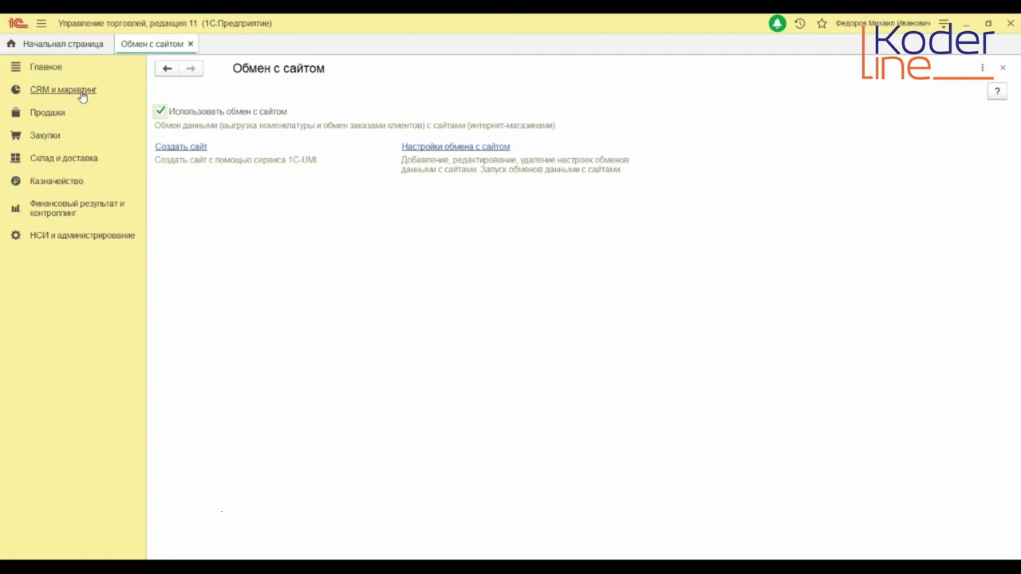
Step: Create a new standard customer agreement named BASE
{"action": "left_click", "coordinate": [209, 192]}
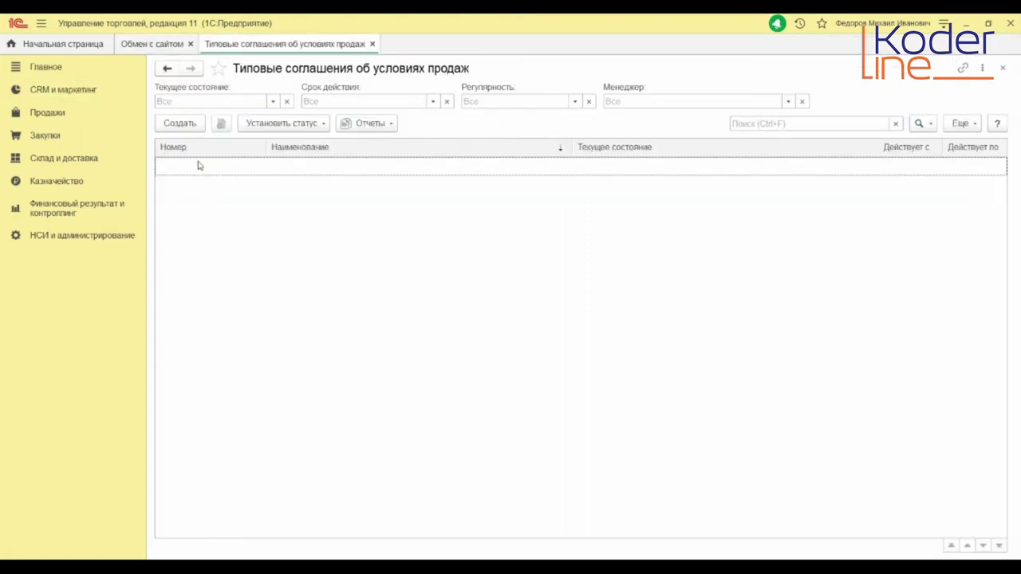
{"action": "left_click", "coordinate": [186, 124]}
{"action": "left_click", "coordinate": [243, 188]}
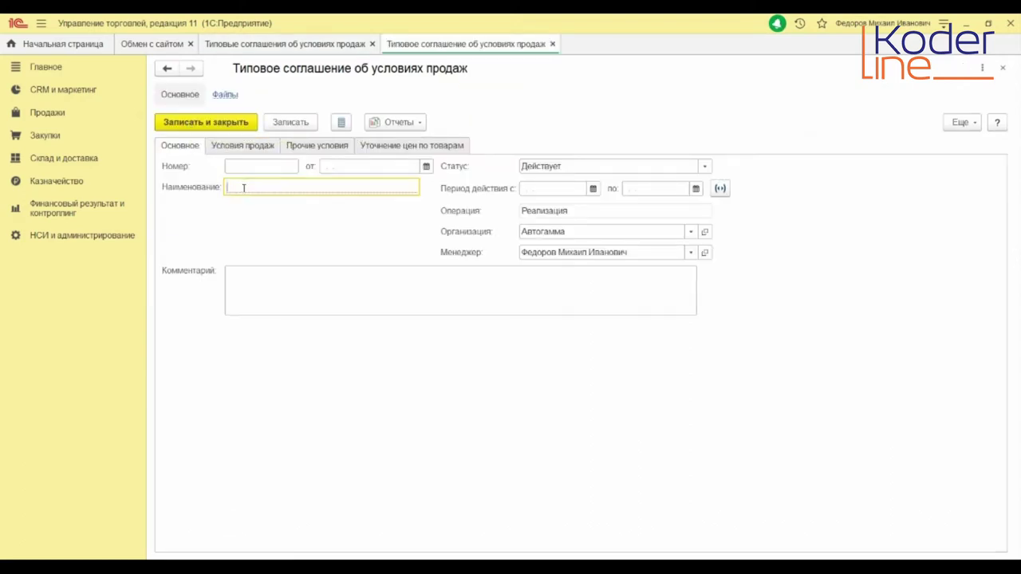
{"action": "type", "text": "BASE"}
Step: Set the agreement's payment terms to 100% prepayment before shipment
{"action": "left_click", "coordinate": [269, 148]}
{"action": "left_click", "coordinate": [269, 197]}
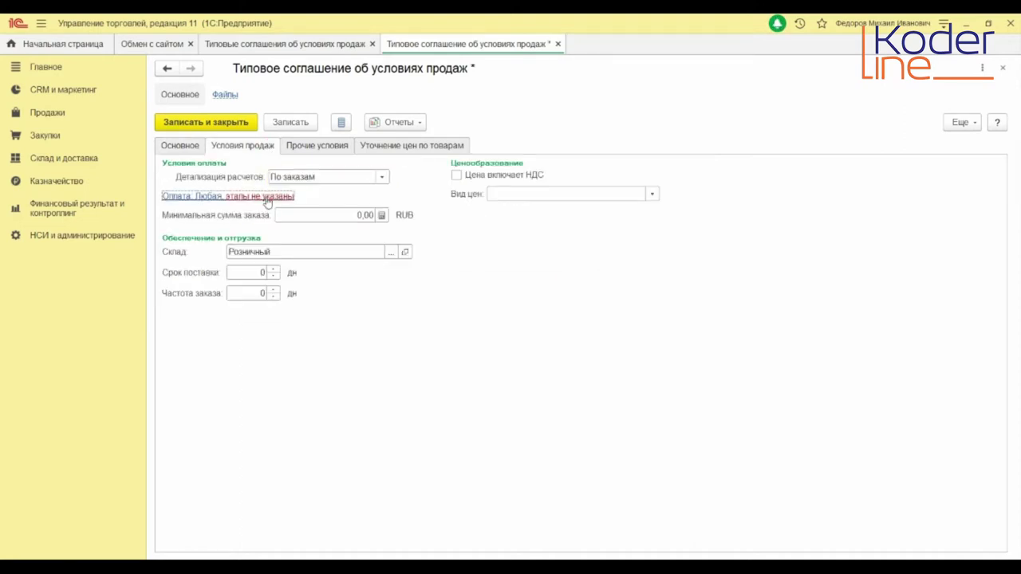
{"action": "left_click", "coordinate": [355, 213]}
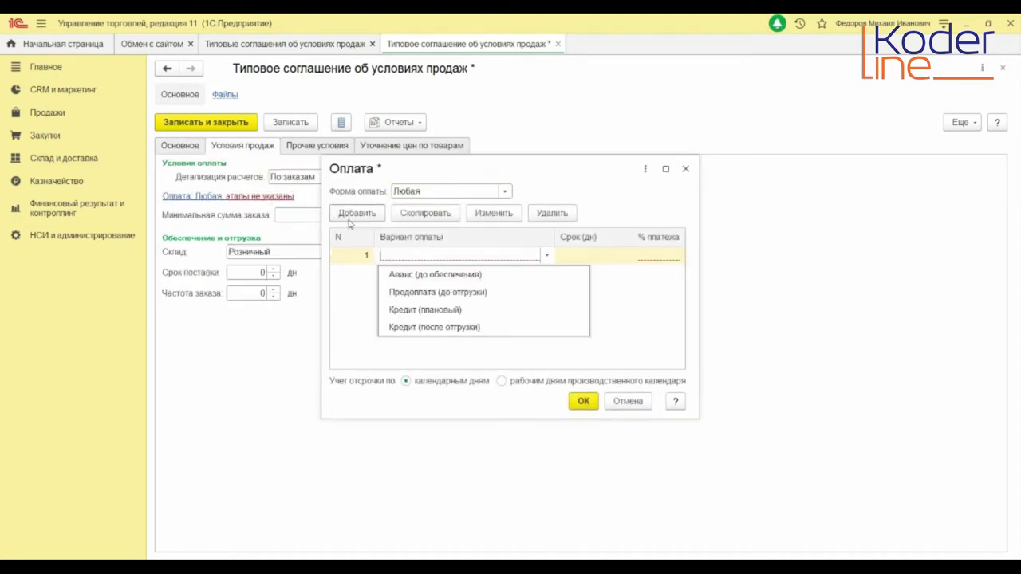
{"action": "left_click", "coordinate": [418, 293]}
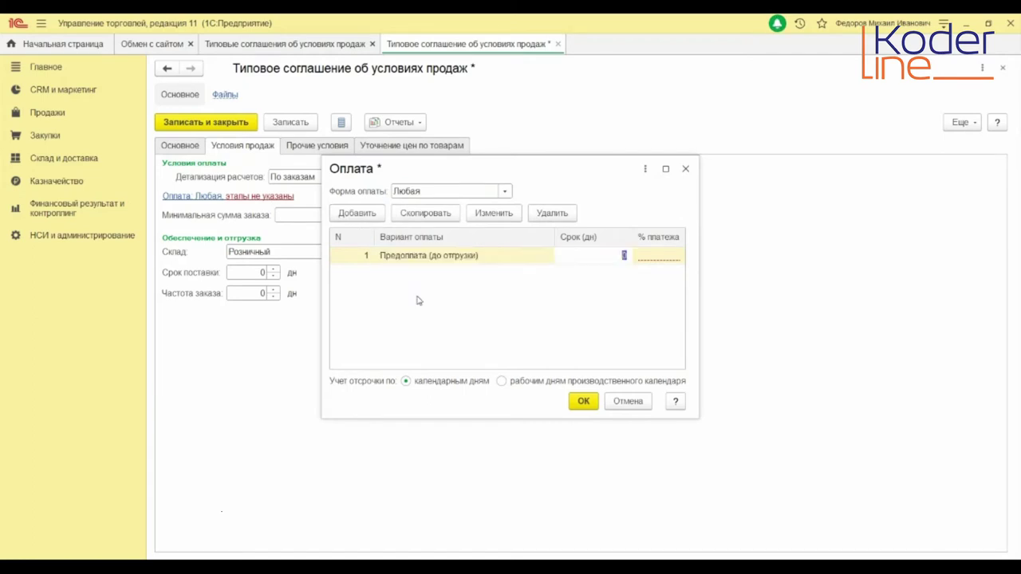
{"action": "left_click", "coordinate": [650, 260]}
{"action": "type", "text": "100"}
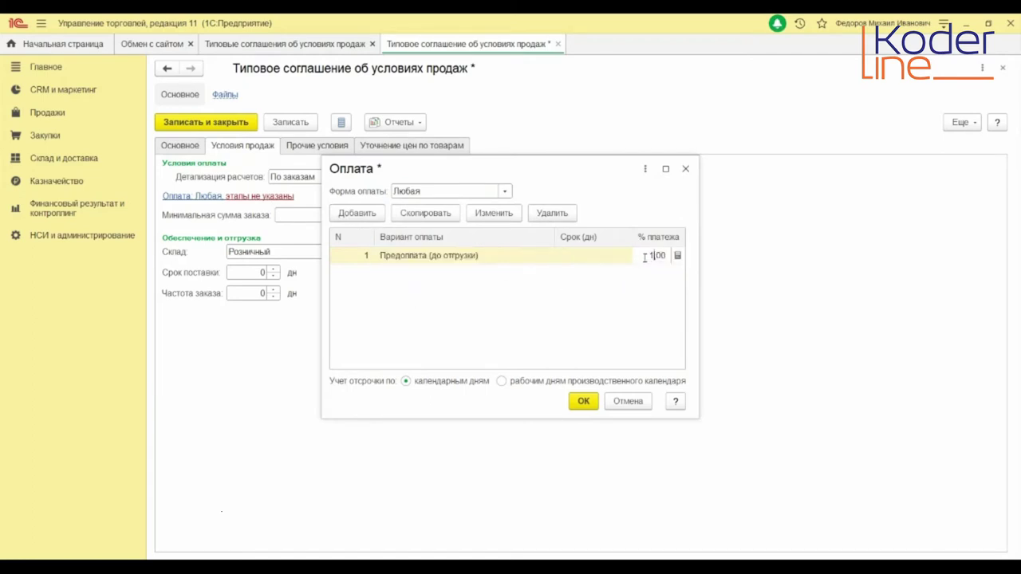
{"action": "key", "text": "Return"}
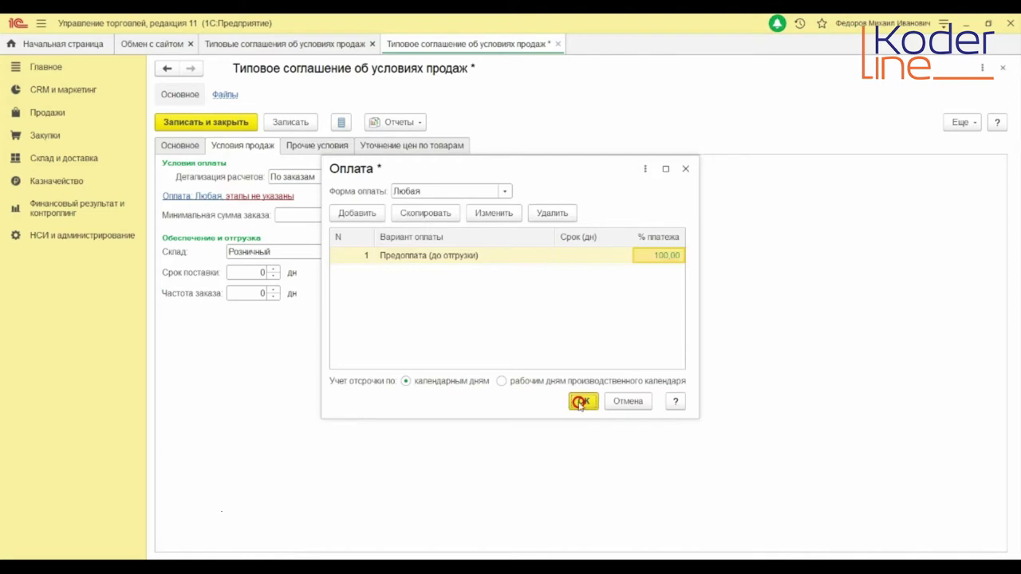
{"action": "left_click", "coordinate": [581, 401]}
Step: Make BASE prices VAT-inclusive with price type Розничная, allow site exchange, and save it
{"action": "left_click", "coordinate": [456, 175]}
{"action": "left_click", "coordinate": [532, 320]}
{"action": "left_click", "coordinate": [651, 194]}
{"action": "left_click", "coordinate": [590, 213]}
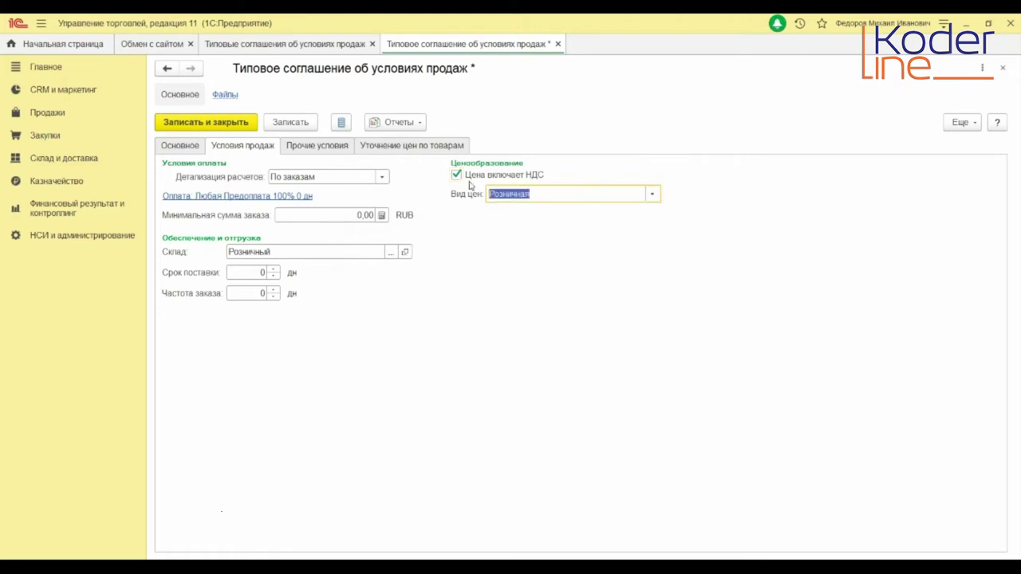
{"action": "left_click", "coordinate": [316, 149]}
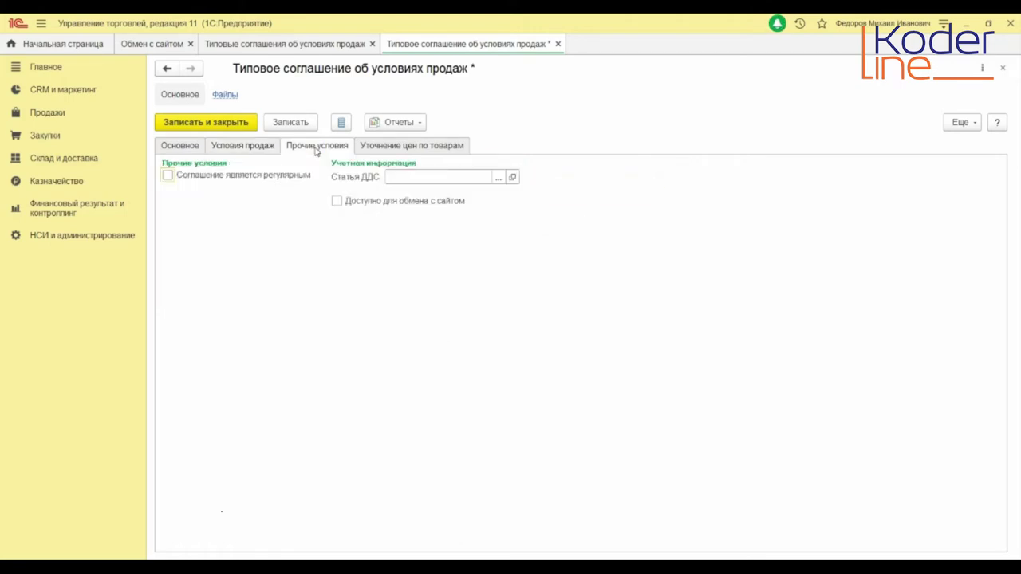
{"action": "left_click", "coordinate": [337, 202]}
{"action": "left_click", "coordinate": [235, 126]}
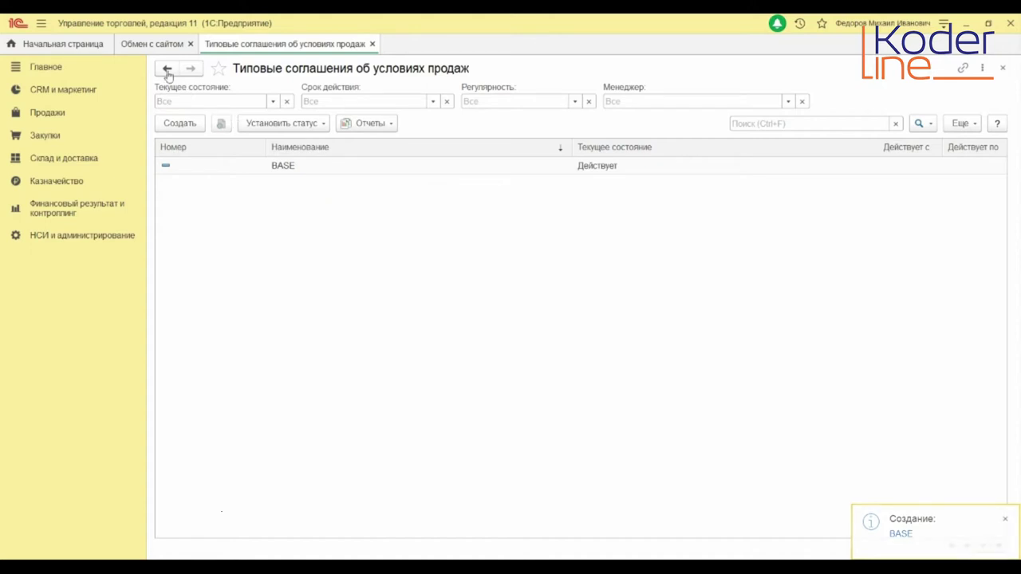
Step: Create a site exchange node named 'Интернет магазин' with order exchange enabled
{"action": "left_click", "coordinate": [151, 44]}
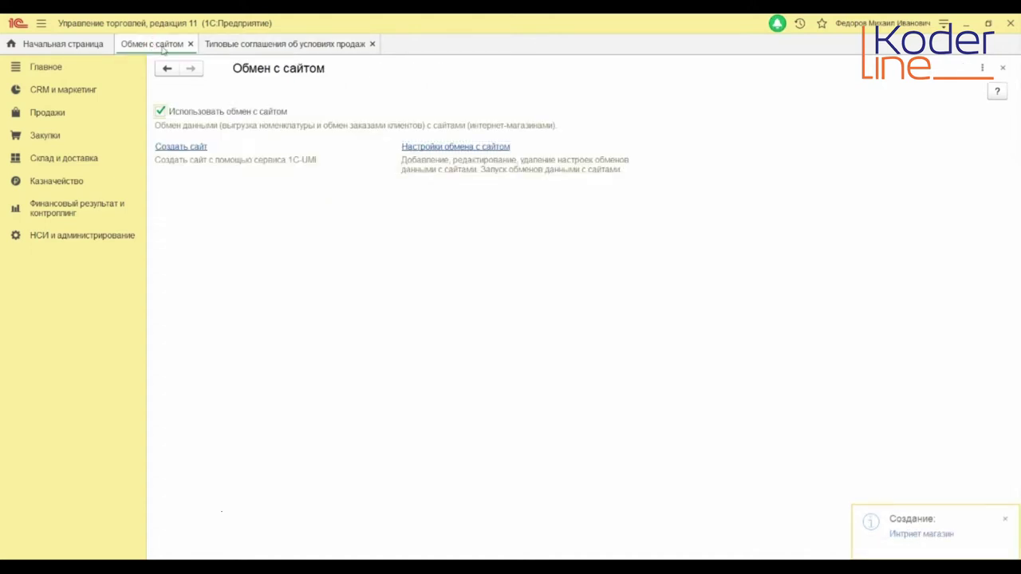
{"action": "left_click", "coordinate": [431, 148]}
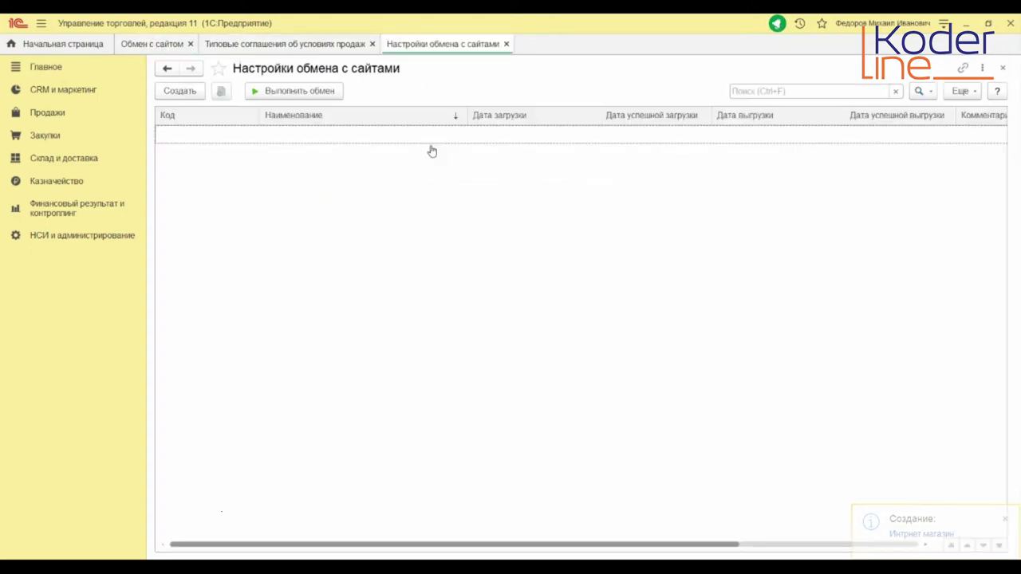
{"action": "left_click", "coordinate": [197, 92]}
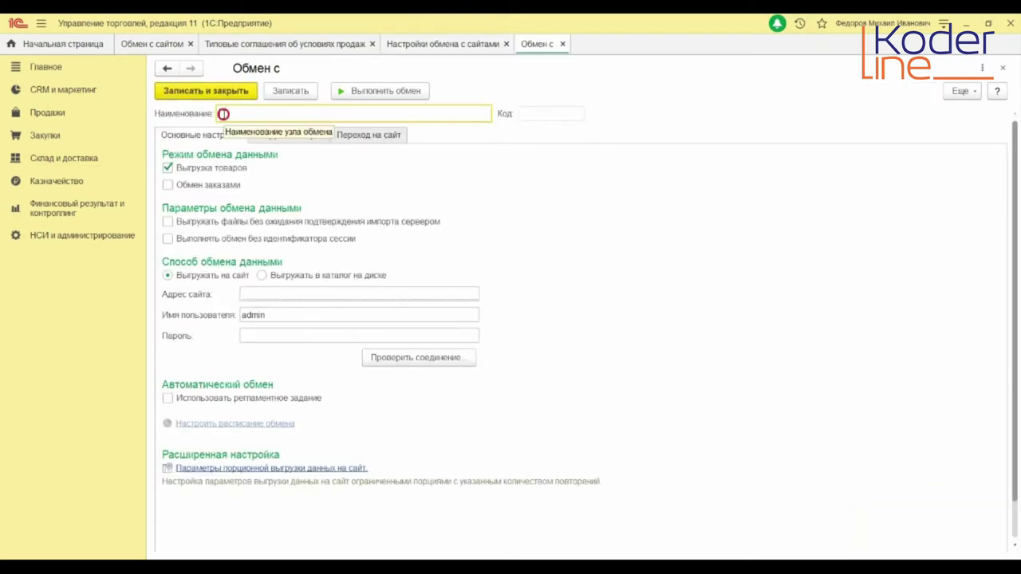
{"action": "type", "text": "Инт"}
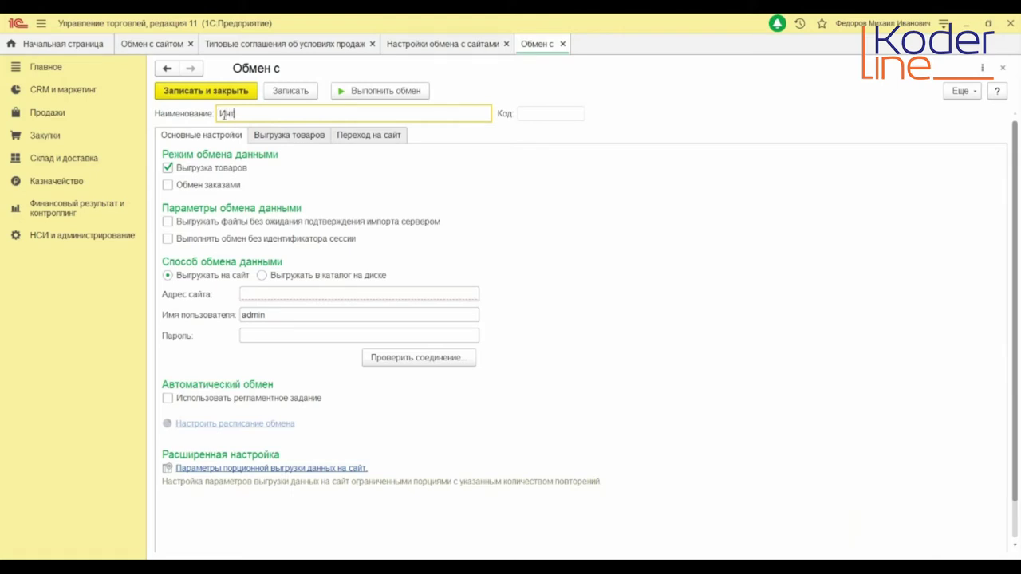
{"action": "type", "text": "ернет магазин"}
{"action": "left_click", "coordinate": [168, 186]}
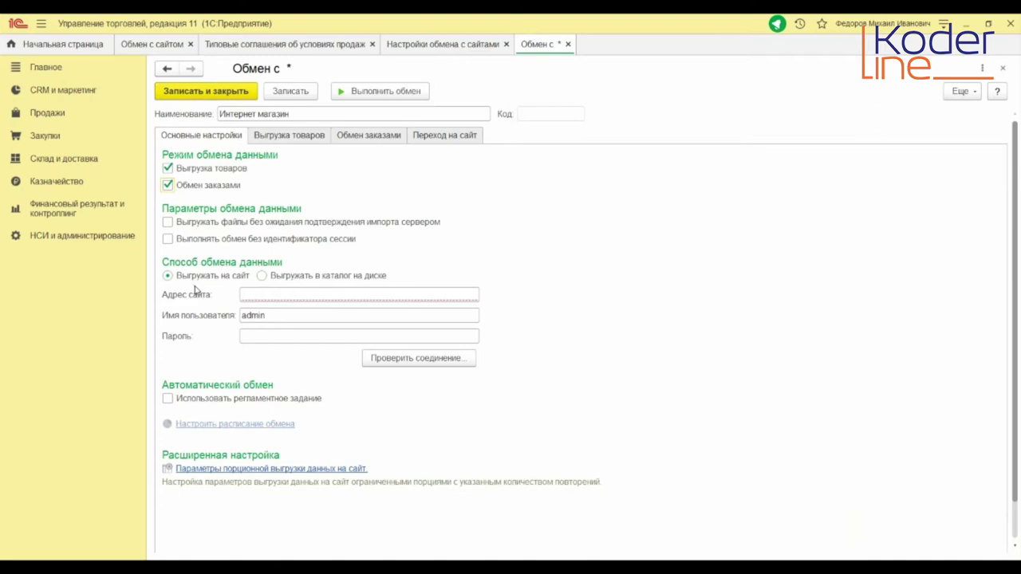
{"action": "left_click", "coordinate": [246, 296]}
{"action": "right_click", "coordinate": [245, 297]}
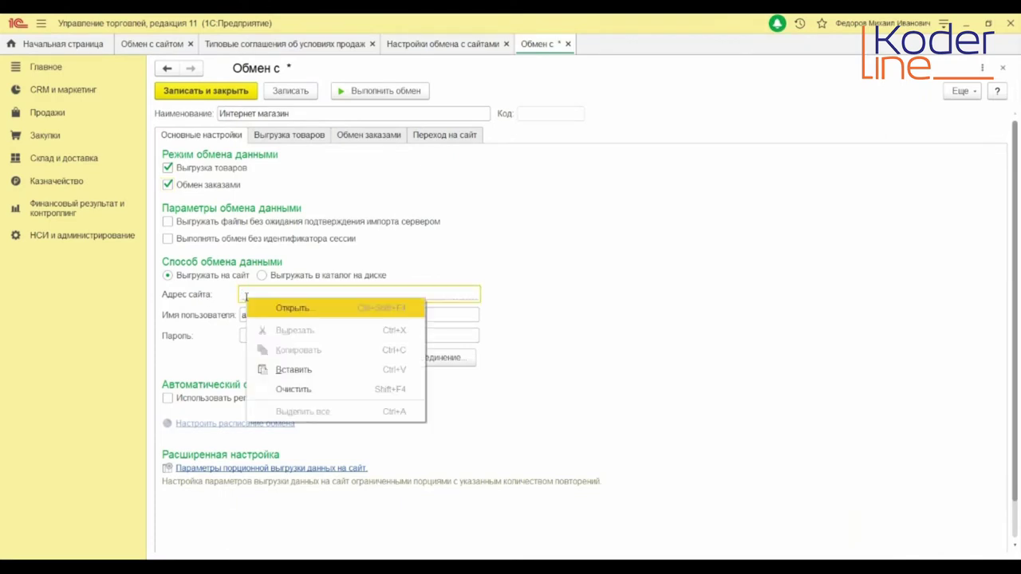
{"action": "left_click", "coordinate": [278, 369]}
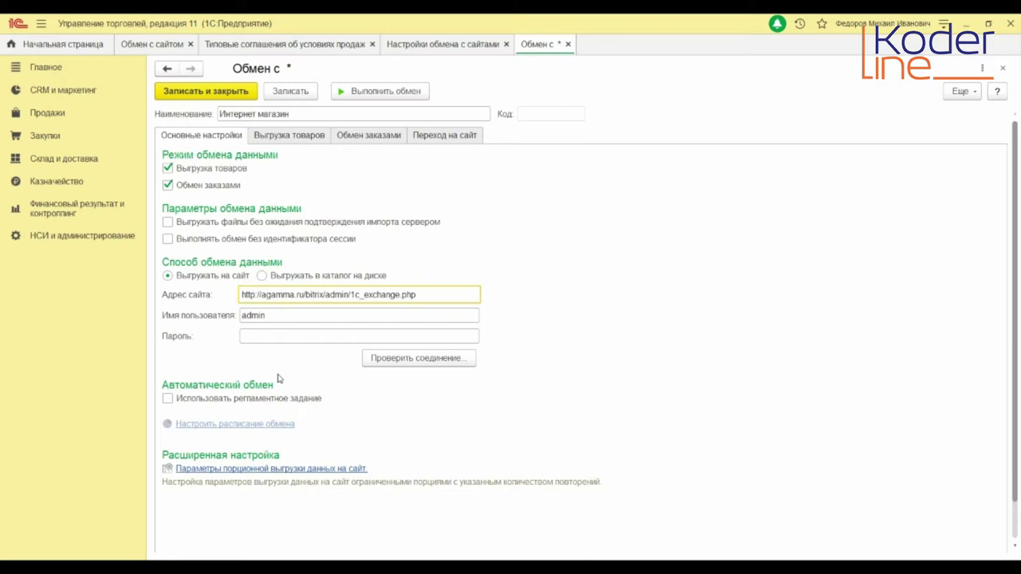
{"action": "left_click", "coordinate": [272, 337]}
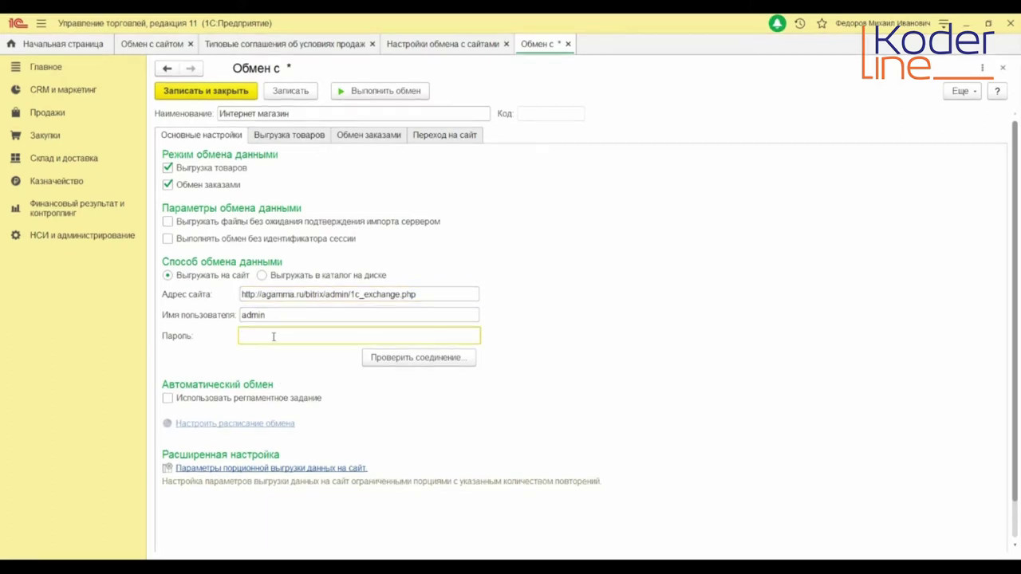
{"action": "type", "text": "************"}
{"action": "left_click", "coordinate": [386, 358]}
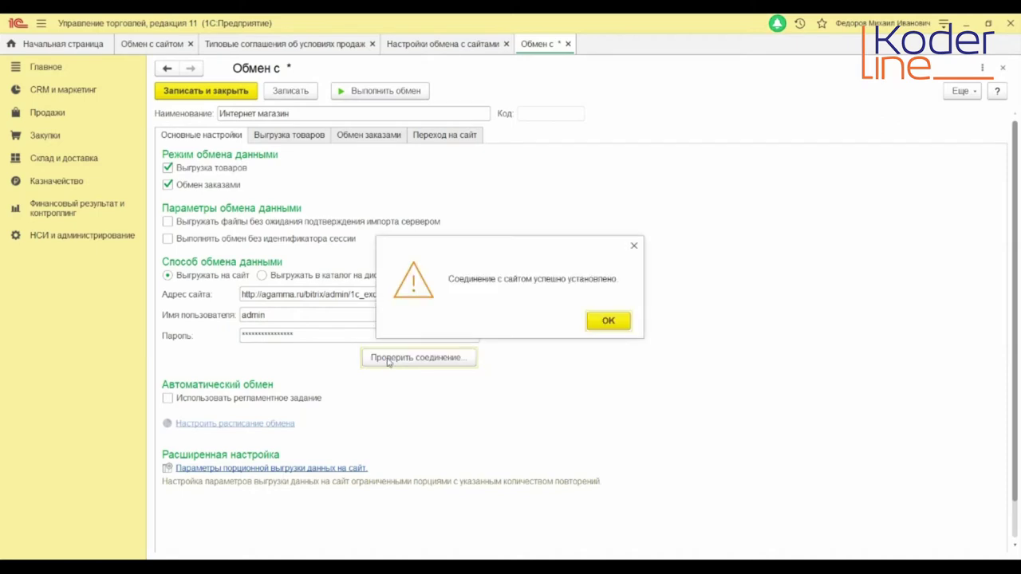
{"action": "left_click", "coordinate": [596, 323]}
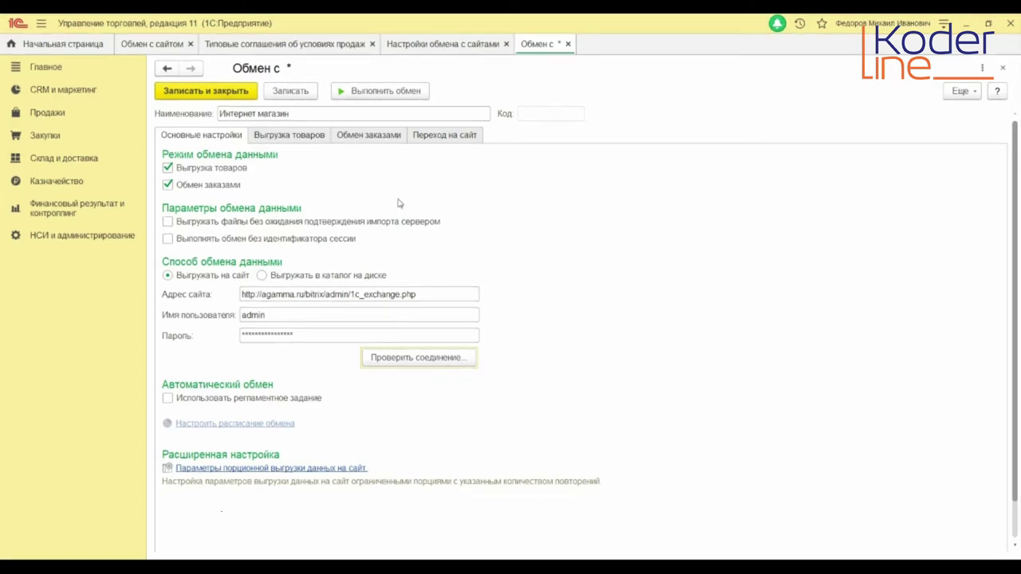
Step: Set upload organization Автогамма, exporting the catalog by kind hierarchy with image files
{"action": "left_click", "coordinate": [303, 137]}
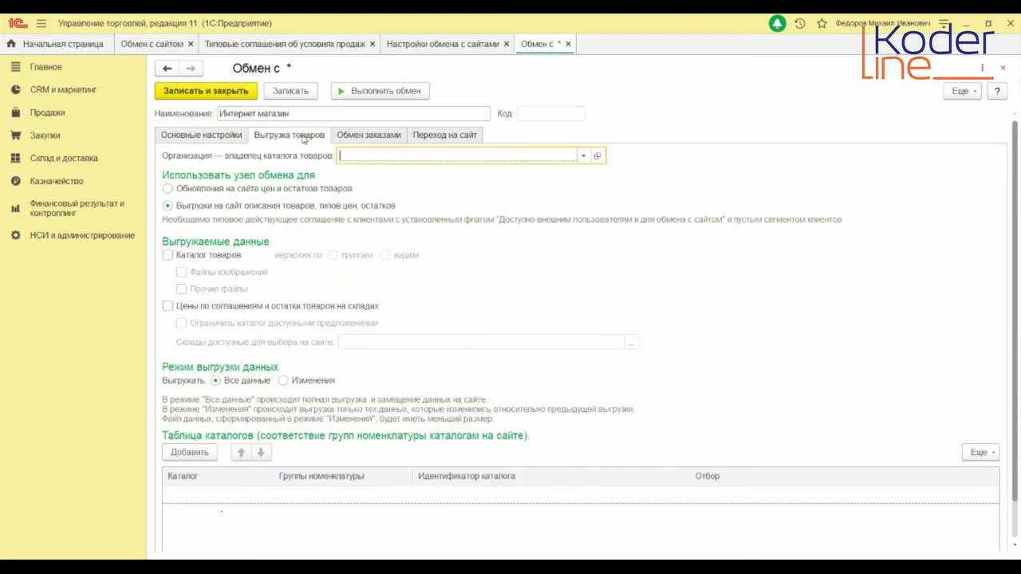
{"action": "left_click", "coordinate": [583, 156]}
{"action": "left_click", "coordinate": [520, 174]}
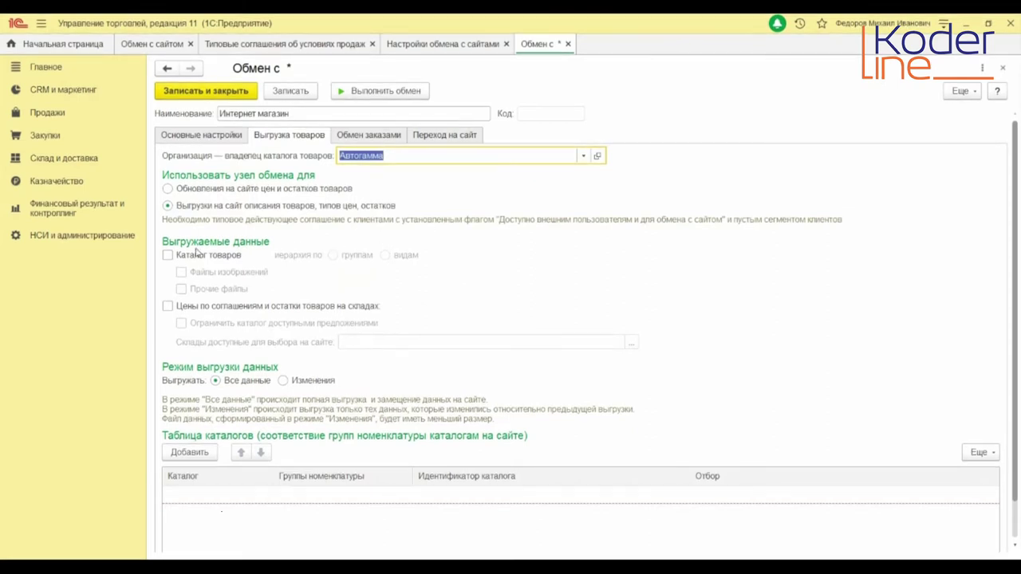
{"action": "left_click", "coordinate": [167, 255]}
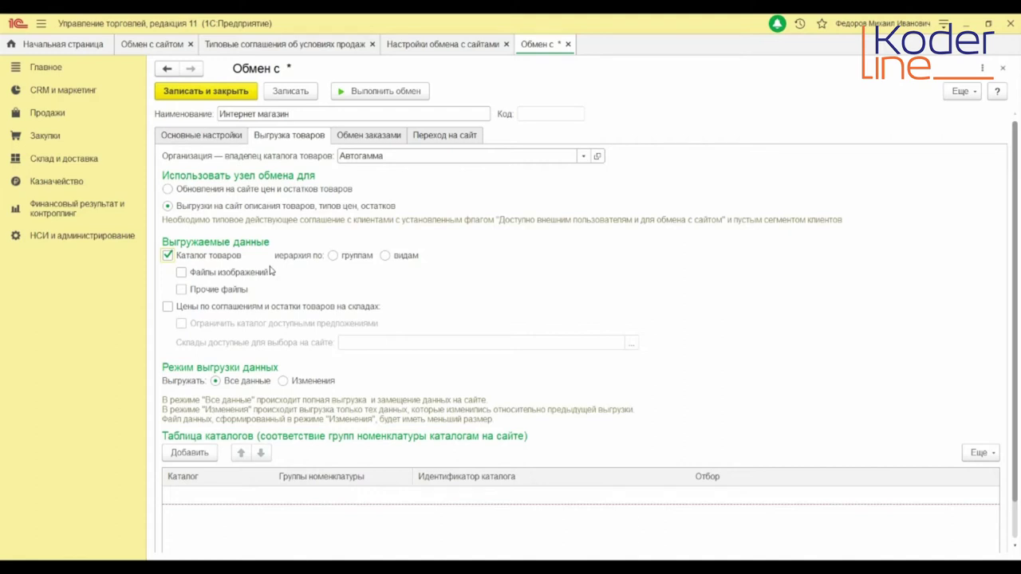
{"action": "left_click", "coordinate": [386, 256]}
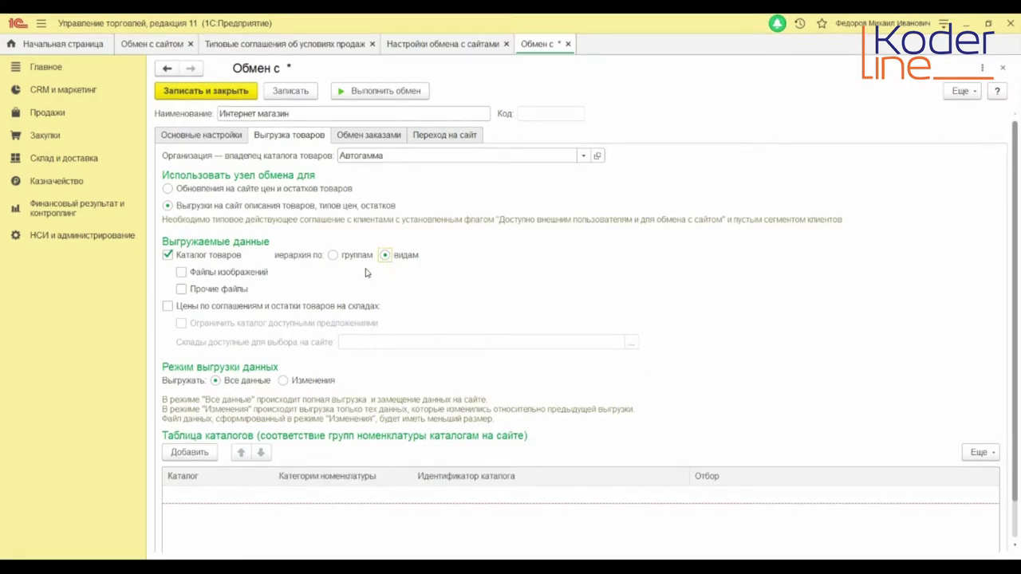
{"action": "left_click", "coordinate": [181, 273]}
Step: Include other files and agreement prices with stock, offering warehouse Розничный on the site
{"action": "left_click", "coordinate": [181, 288]}
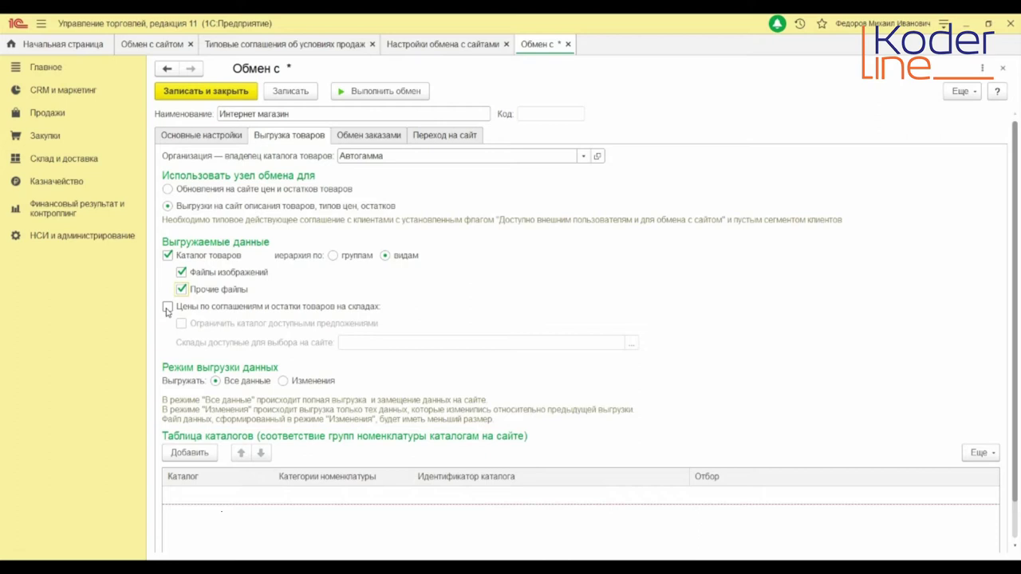
{"action": "left_click", "coordinate": [167, 307]}
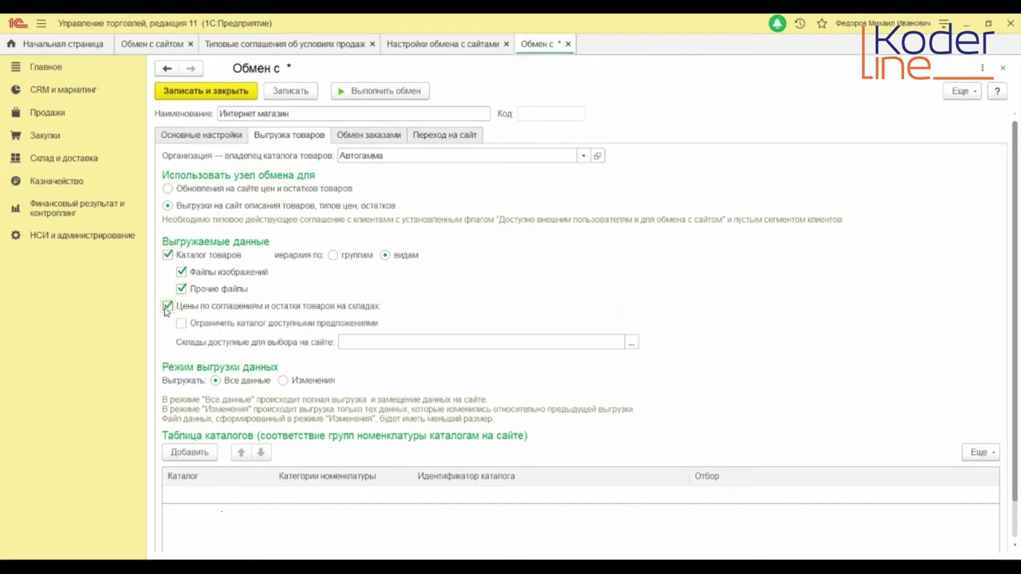
{"action": "left_click", "coordinate": [630, 342]}
{"action": "left_click", "coordinate": [378, 147]}
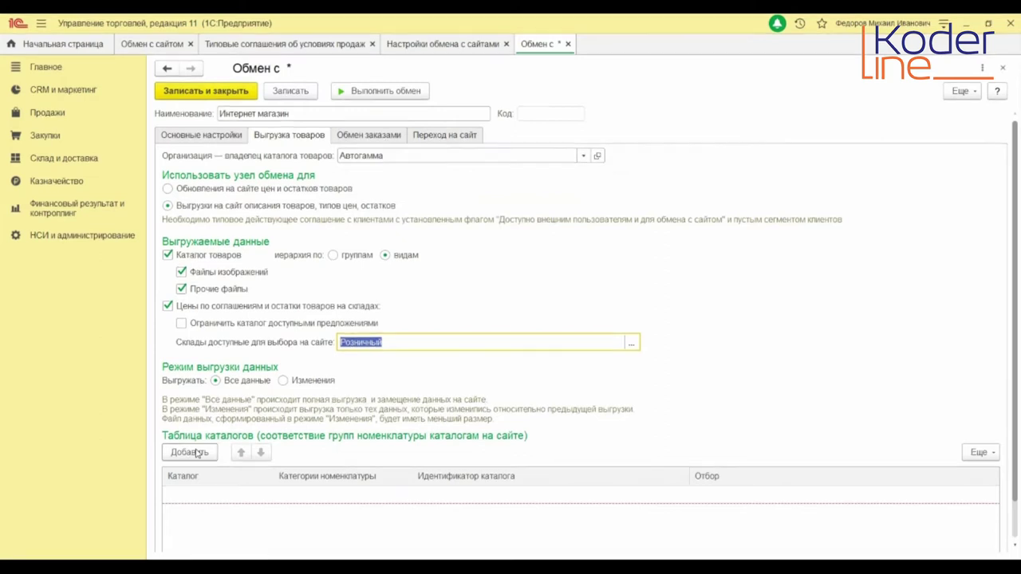
Step: Add an Автогамма row to the catalogs table
{"action": "left_click", "coordinate": [197, 453]}
{"action": "type", "text": "Ав"}
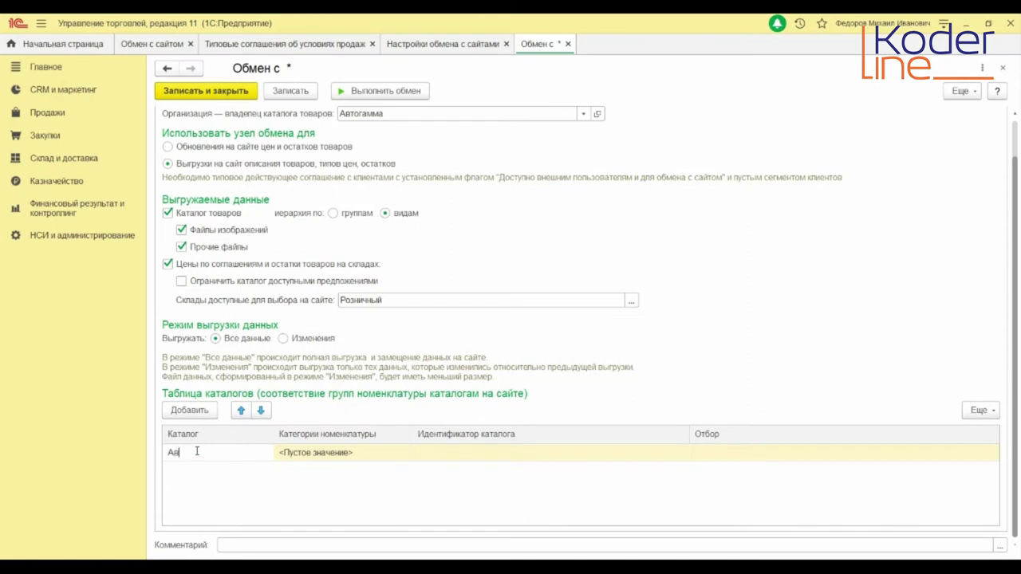
{"action": "type", "text": "тогамма"}
{"action": "left_click", "coordinate": [372, 458]}
{"action": "left_click", "coordinate": [404, 453]}
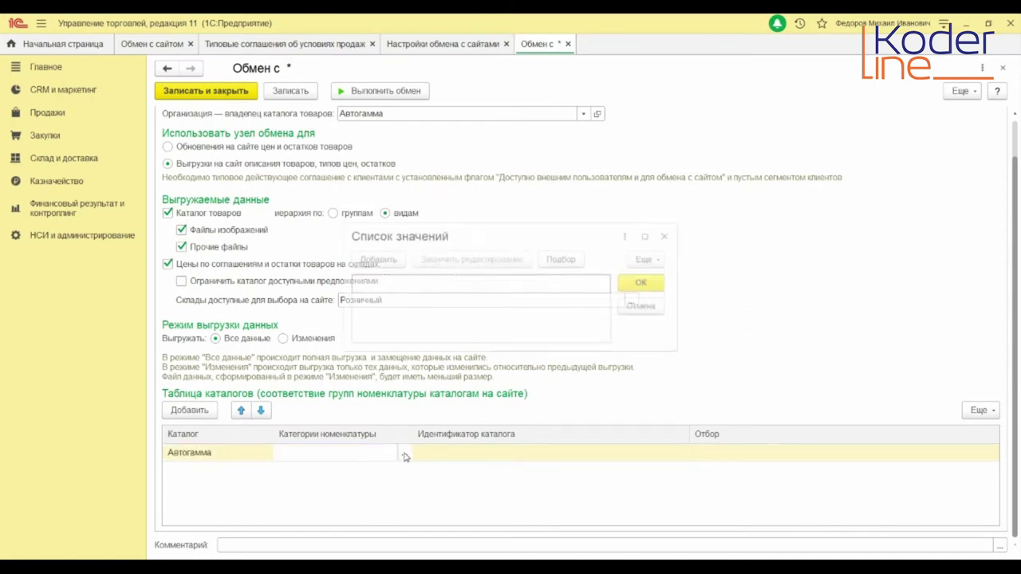
Step: Assign product kinds Клеи, Краски, Лаки, Смывки, Шпатлевки and others as the row's categories
{"action": "left_click", "coordinate": [552, 260]}
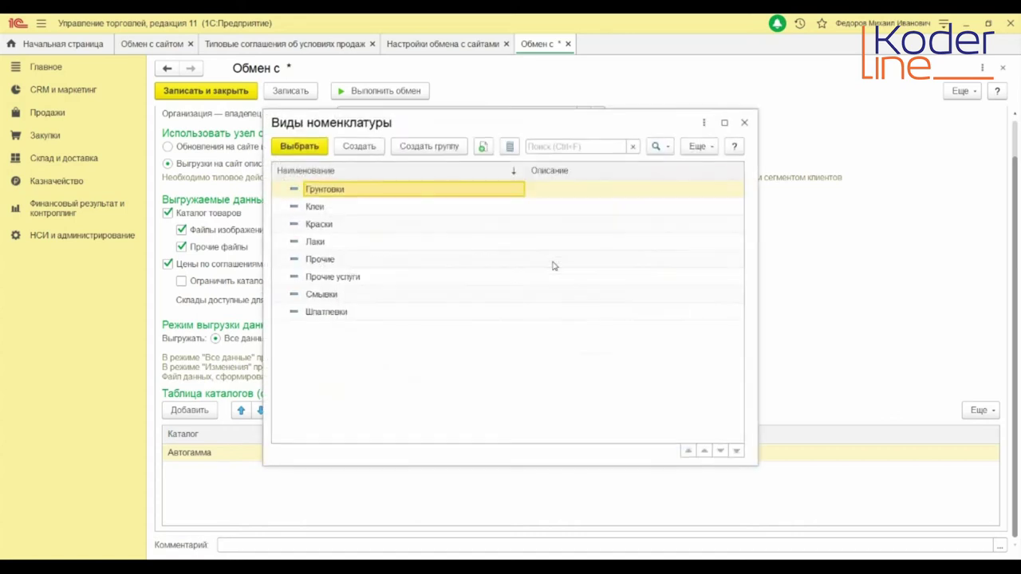
{"action": "left_click", "coordinate": [320, 209]}
{"action": "left_click", "coordinate": [320, 226]}
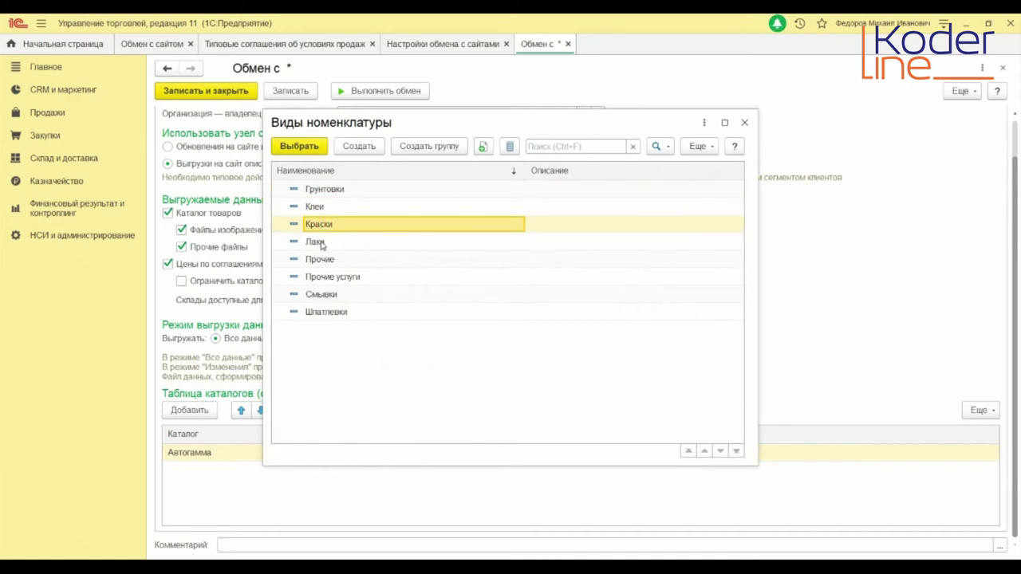
{"action": "left_click", "coordinate": [322, 244]}
{"action": "left_click", "coordinate": [325, 295]}
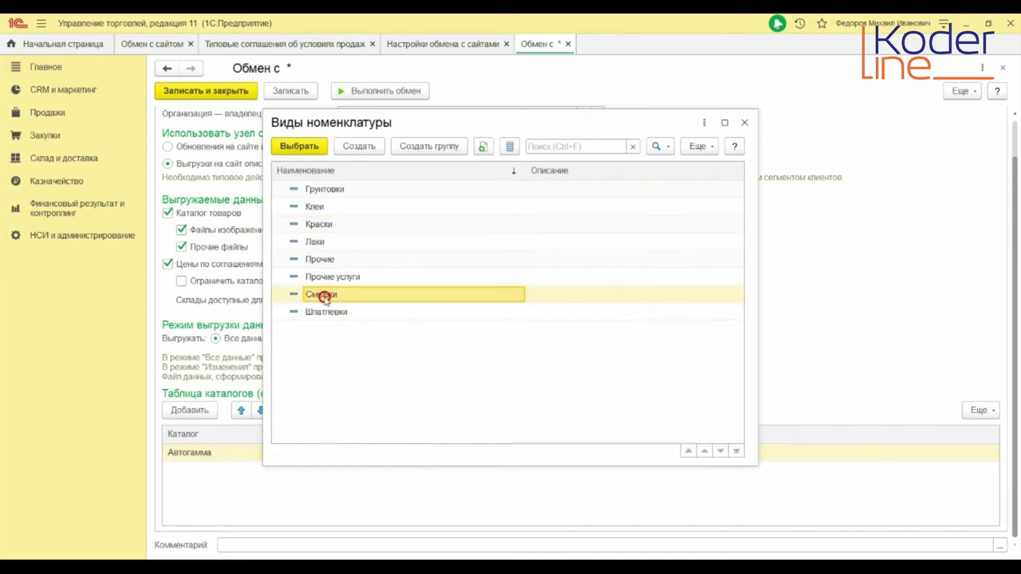
{"action": "left_click", "coordinate": [326, 314]}
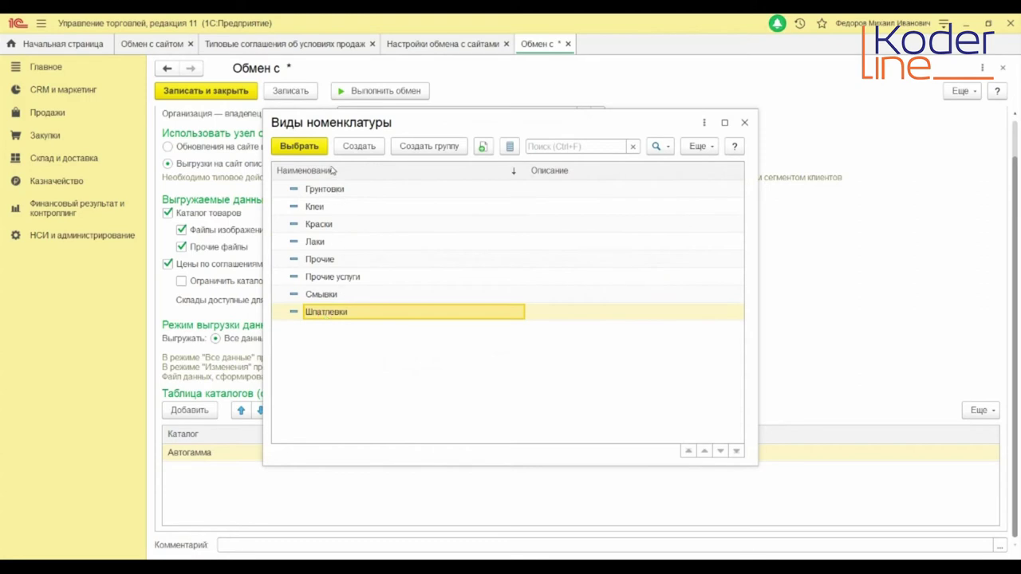
{"action": "left_click", "coordinate": [744, 123]}
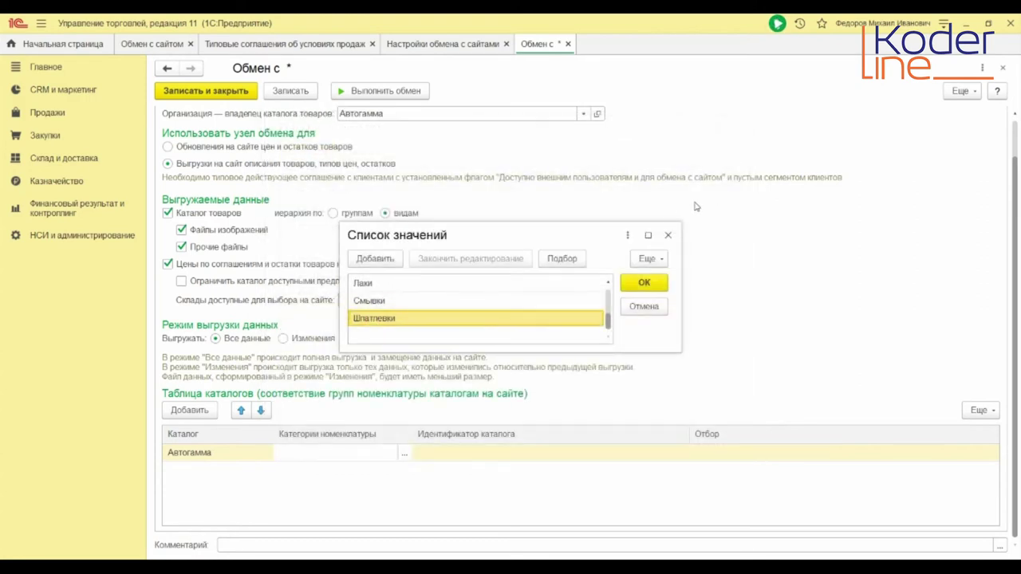
{"action": "left_click_drag", "start_coordinate": [609, 320], "coordinate": [606, 291]}
{"action": "left_click", "coordinate": [646, 283]}
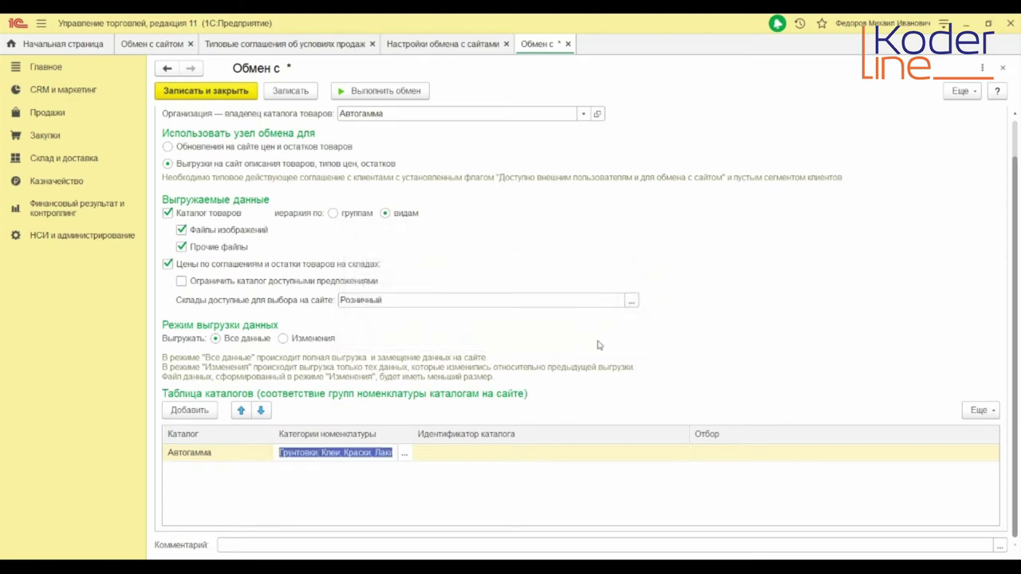
{"action": "left_click", "coordinate": [508, 478]}
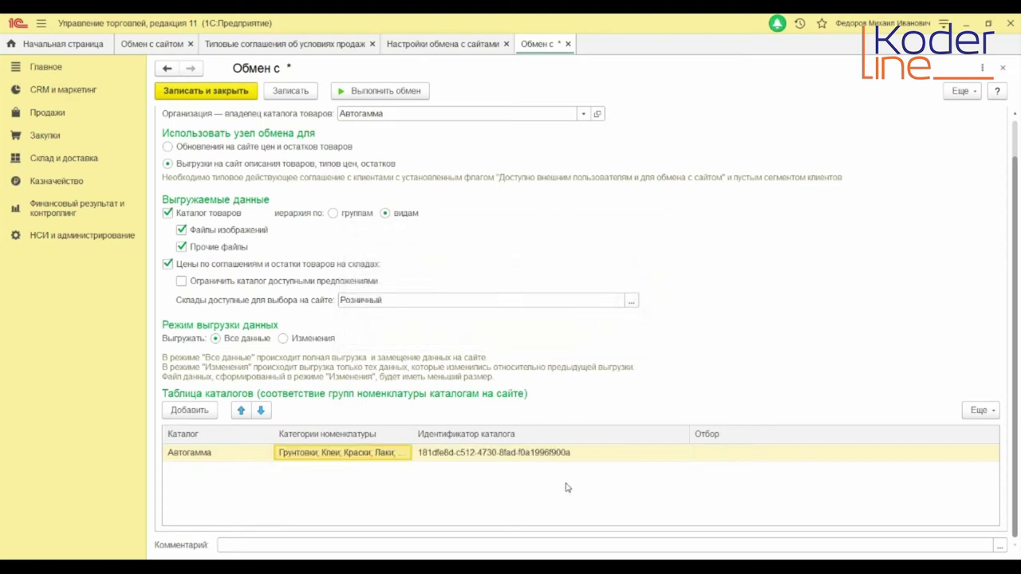
{"action": "left_click", "coordinate": [719, 455]}
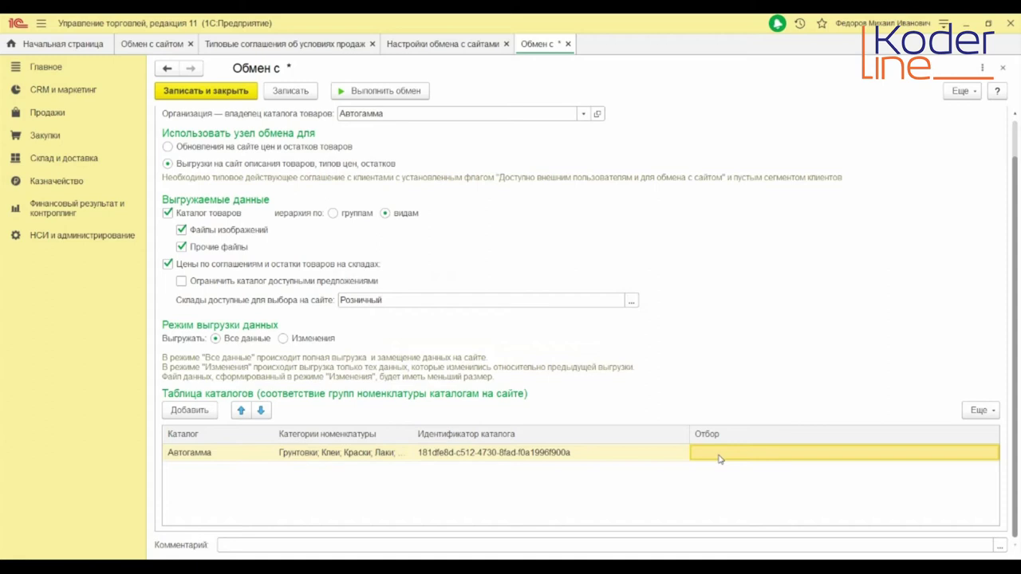
{"action": "left_click", "coordinate": [719, 457]}
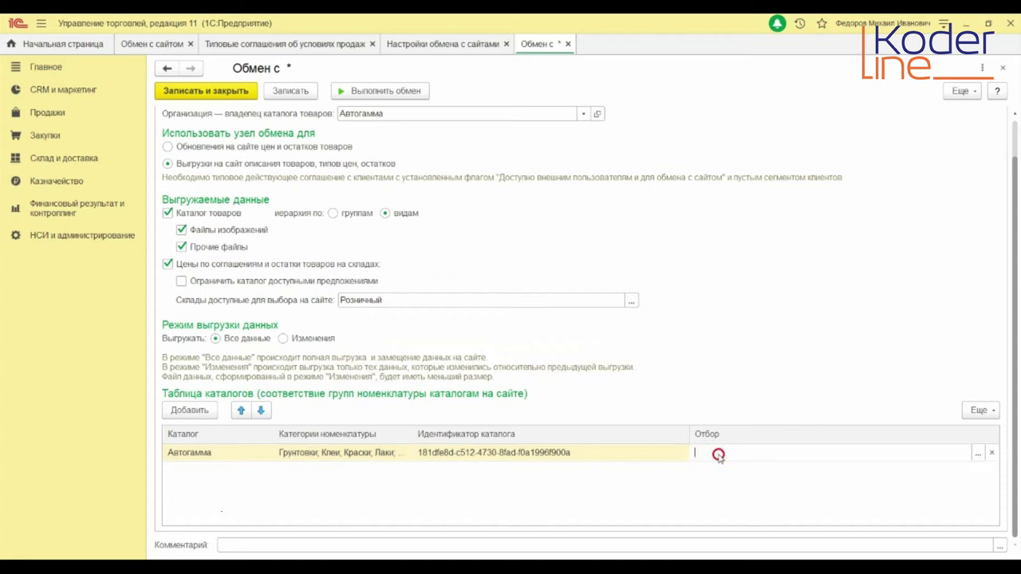
Step: Filter the Автогамма row to stock above 0 and agreement BASE, then copy its identifier
{"action": "left_click", "coordinate": [978, 453]}
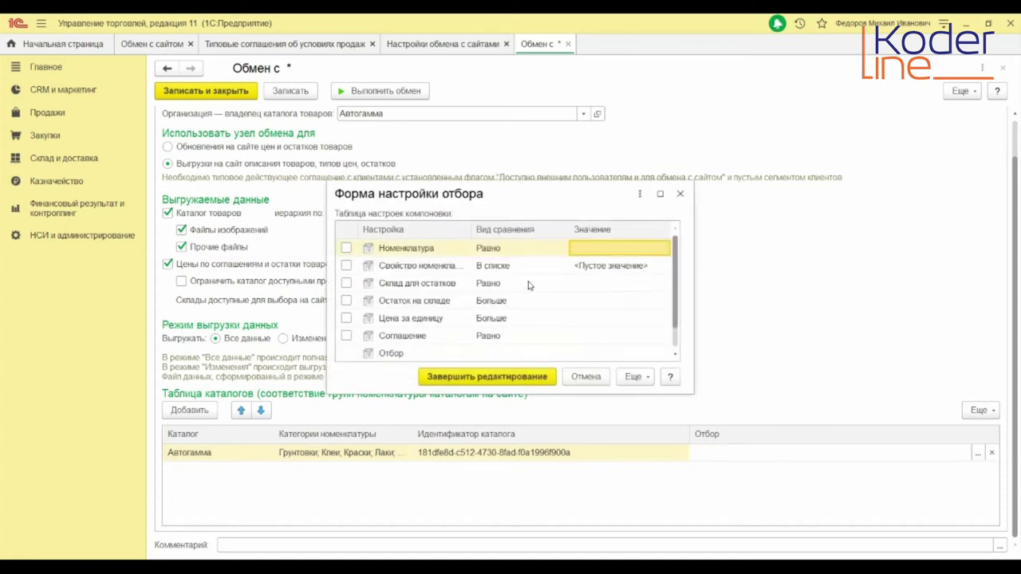
{"action": "left_click", "coordinate": [346, 301]}
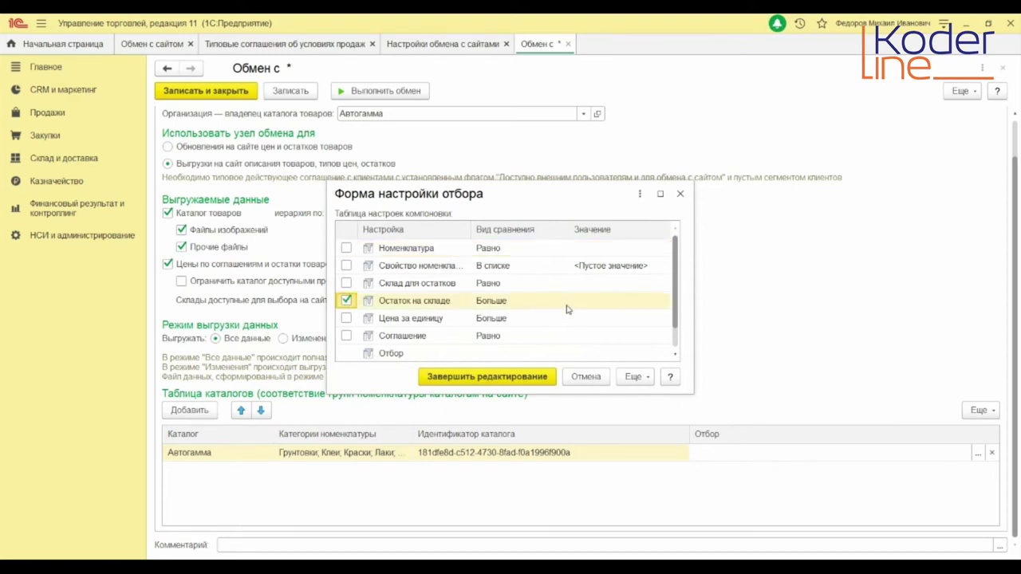
{"action": "left_click", "coordinate": [580, 300]}
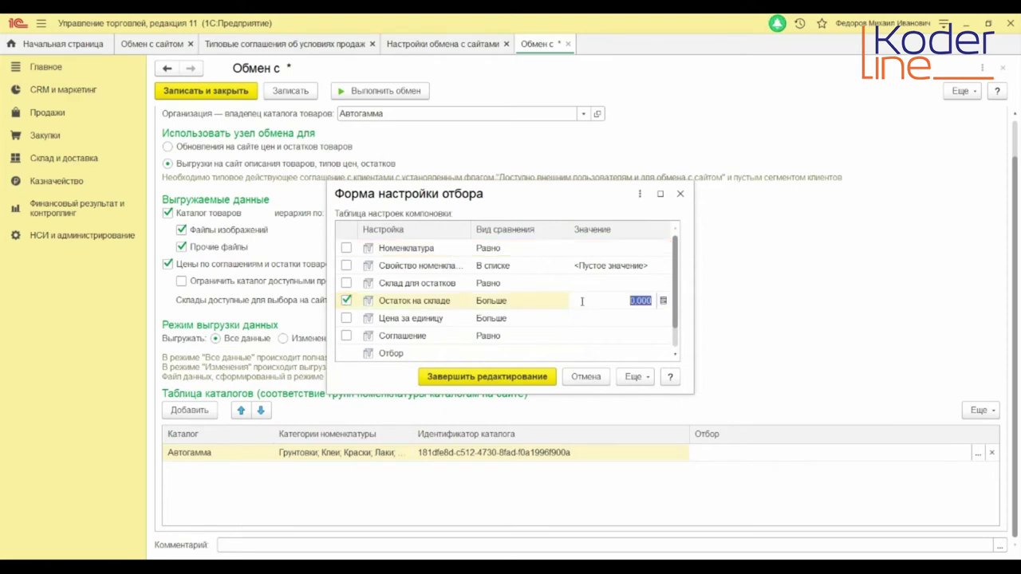
{"action": "left_click", "coordinate": [590, 336]}
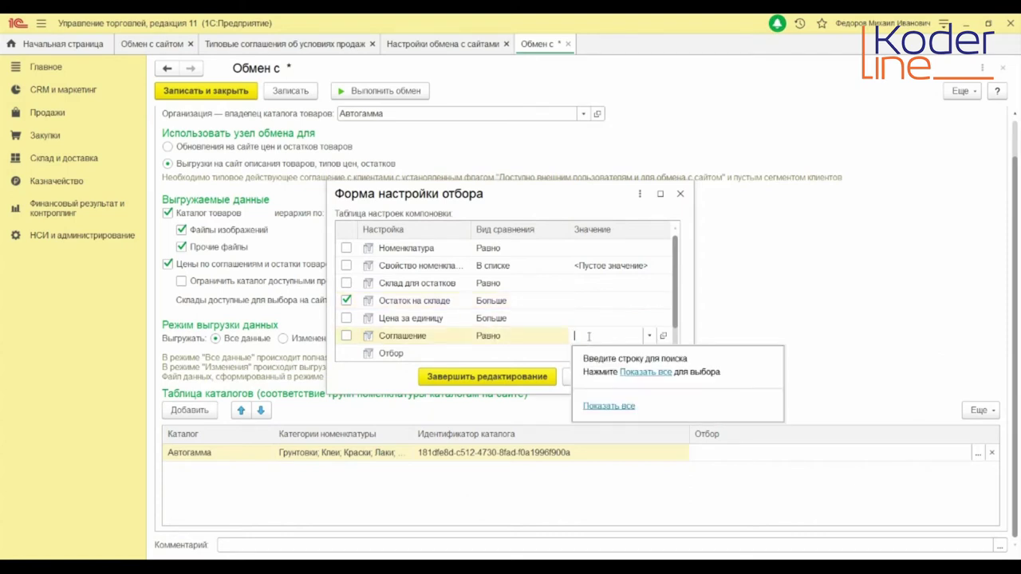
{"action": "left_click", "coordinate": [610, 407]}
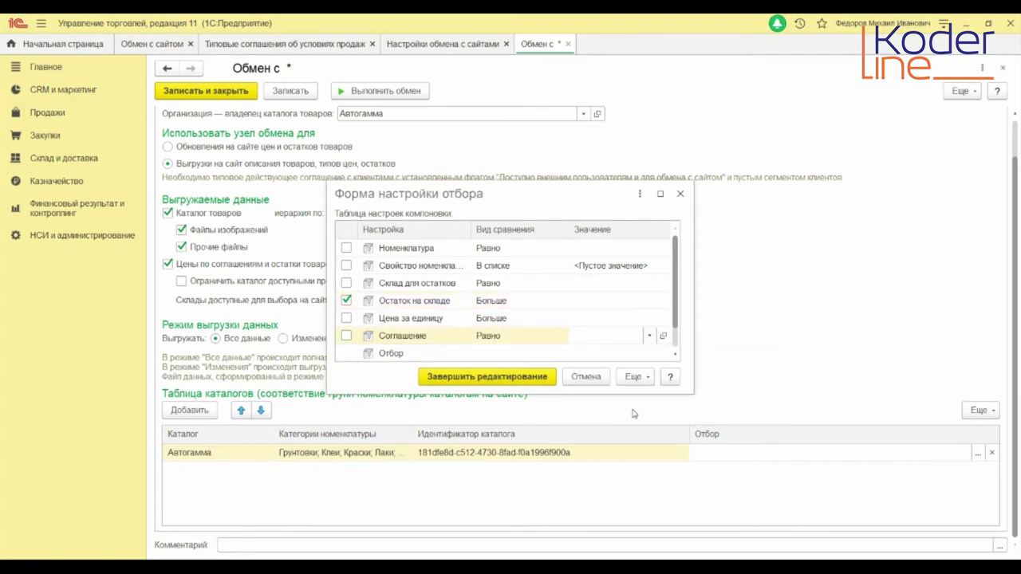
{"action": "left_click", "coordinate": [338, 226]}
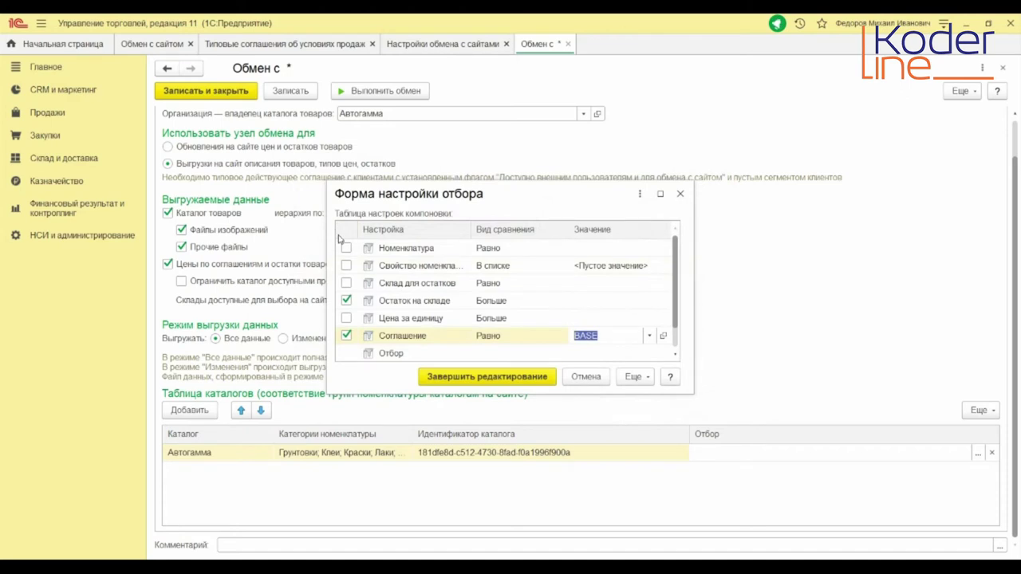
{"action": "left_click", "coordinate": [401, 326]}
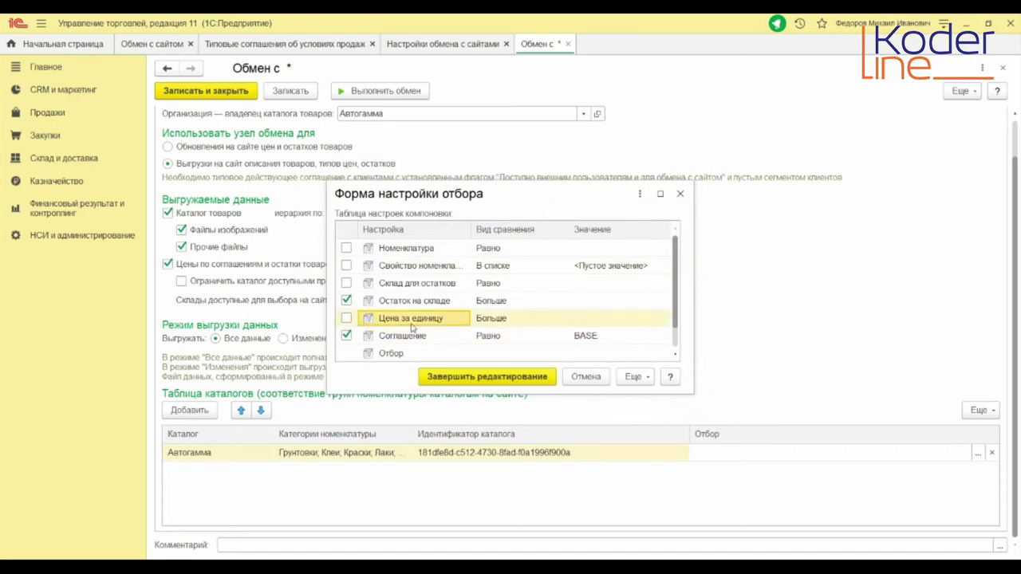
{"action": "left_click", "coordinate": [508, 375]}
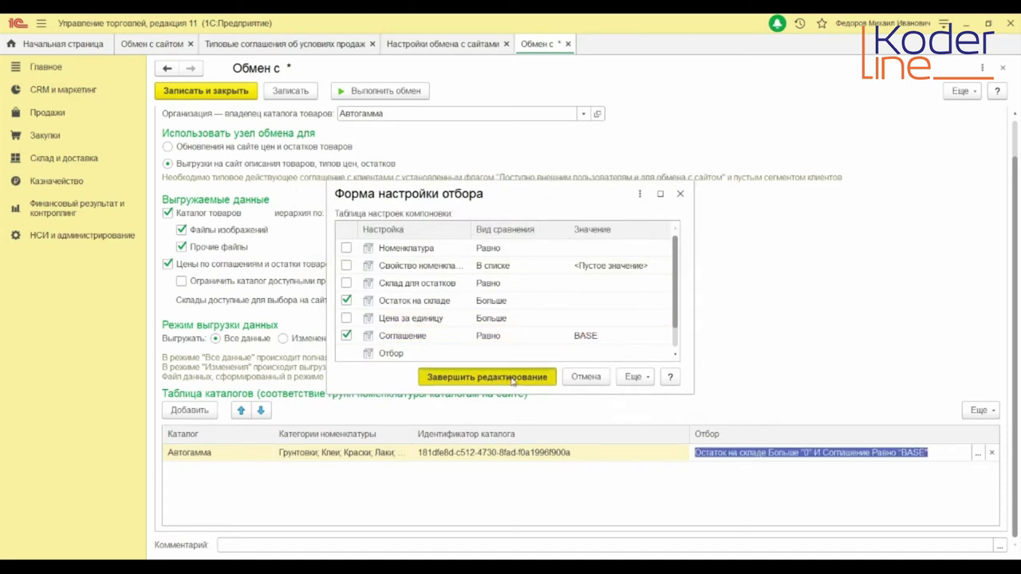
{"action": "left_click", "coordinate": [490, 485]}
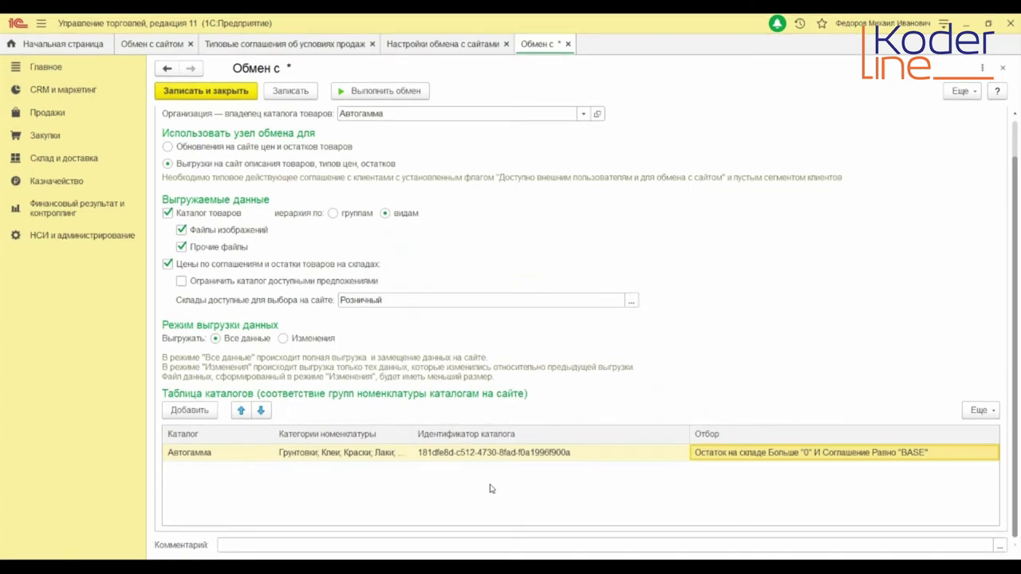
{"action": "right_click", "coordinate": [474, 459]}
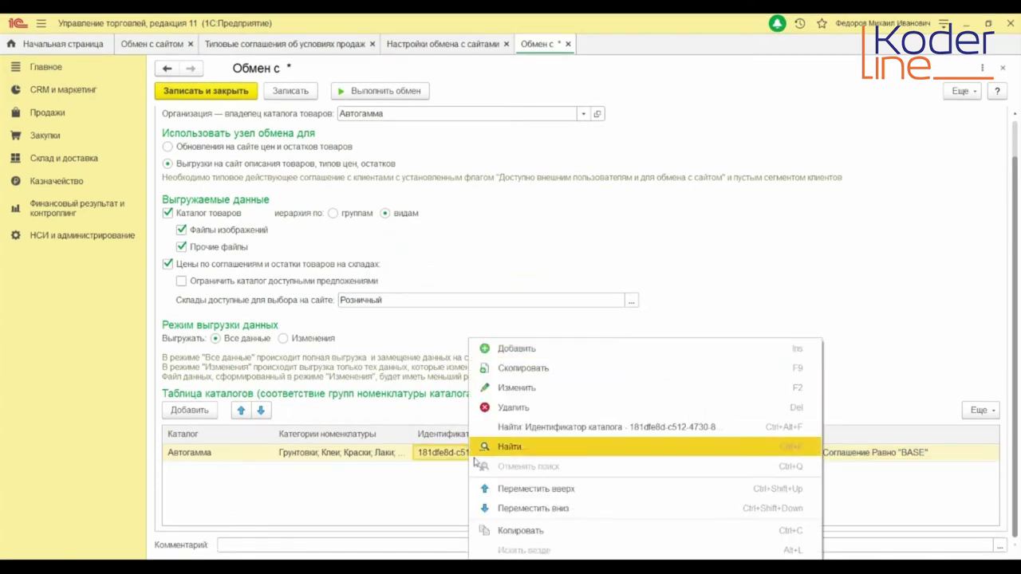
{"action": "left_click", "coordinate": [513, 530]}
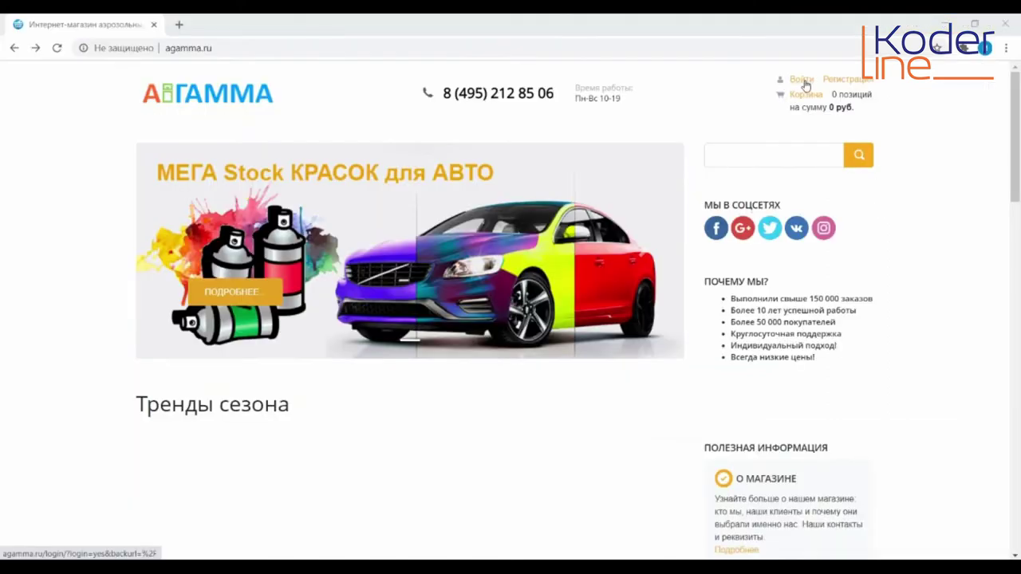
Step: Sign in to the agamma.ru site as administrator with the account password
{"action": "left_click", "coordinate": [803, 82]}
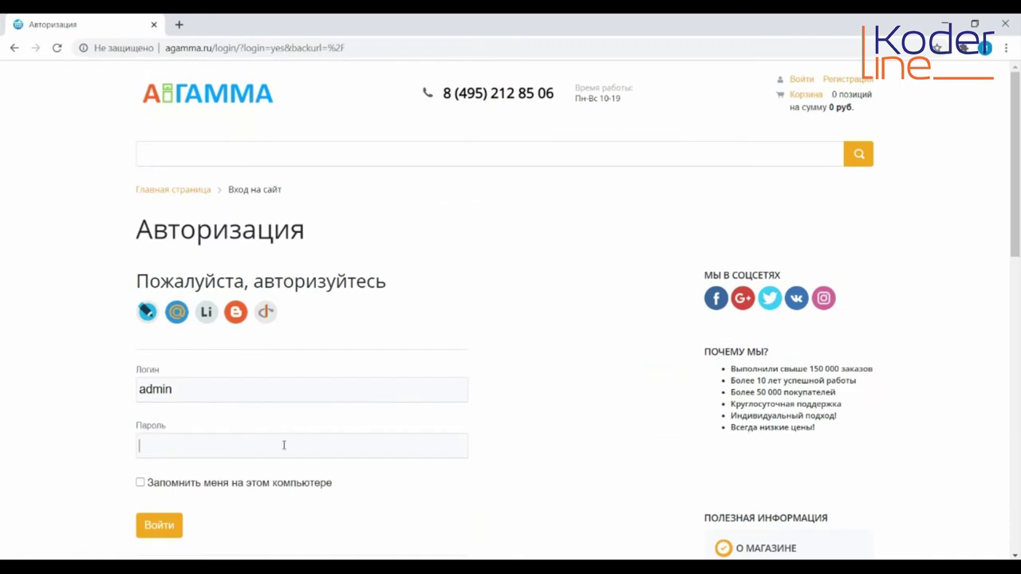
{"action": "type", "text": "••••••••••••"}
{"action": "key", "text": "Return"}
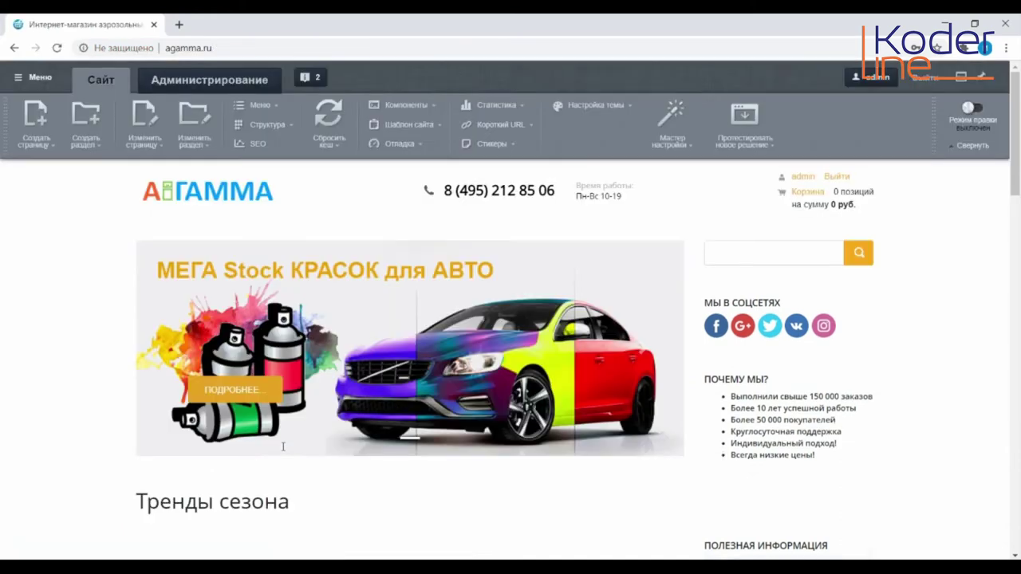
Step: Enable 'Показывать код загрузки из внешних источников' in Информационные блоки module settings and save
{"action": "left_click", "coordinate": [225, 84]}
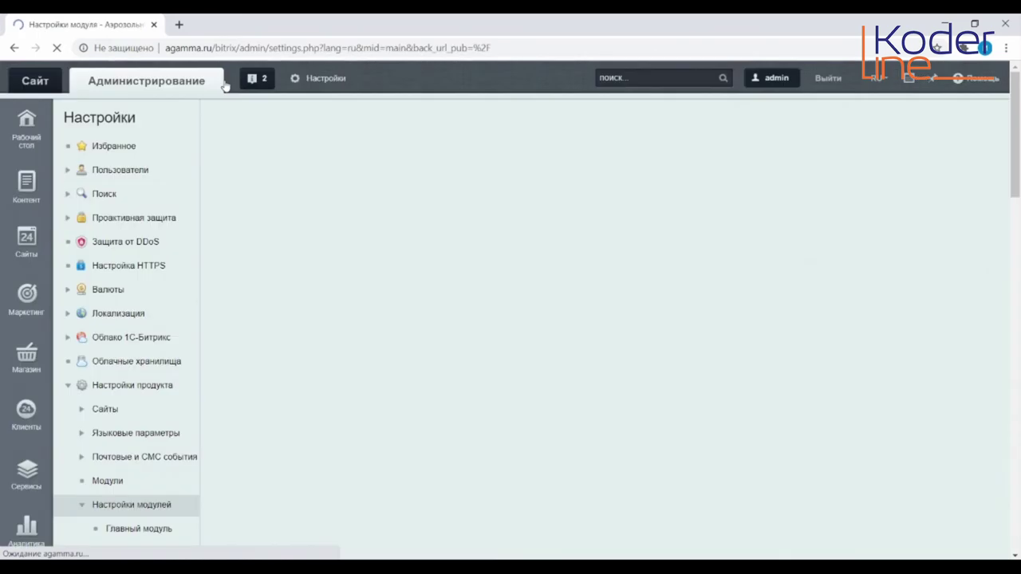
{"action": "scroll", "coordinate": [94, 316], "scroll_direction": "down", "scroll_amount": 1}
{"action": "scroll", "coordinate": [94, 316], "scroll_direction": "down", "scroll_amount": 4}
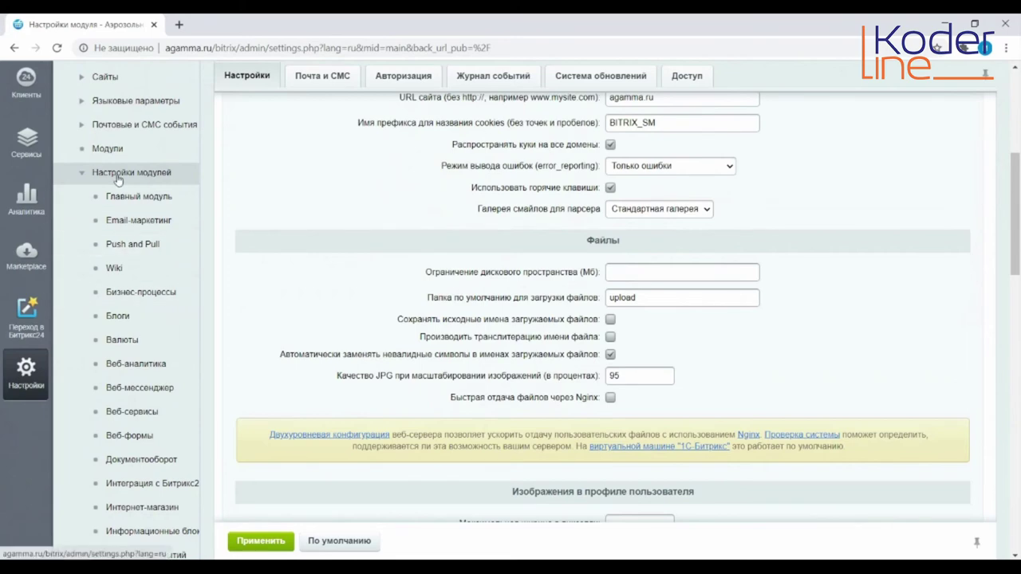
{"action": "scroll", "coordinate": [132, 319], "scroll_direction": "down", "scroll_amount": 2}
{"action": "scroll", "coordinate": [133, 332], "scroll_direction": "down", "scroll_amount": 2}
{"action": "left_click", "coordinate": [142, 330]}
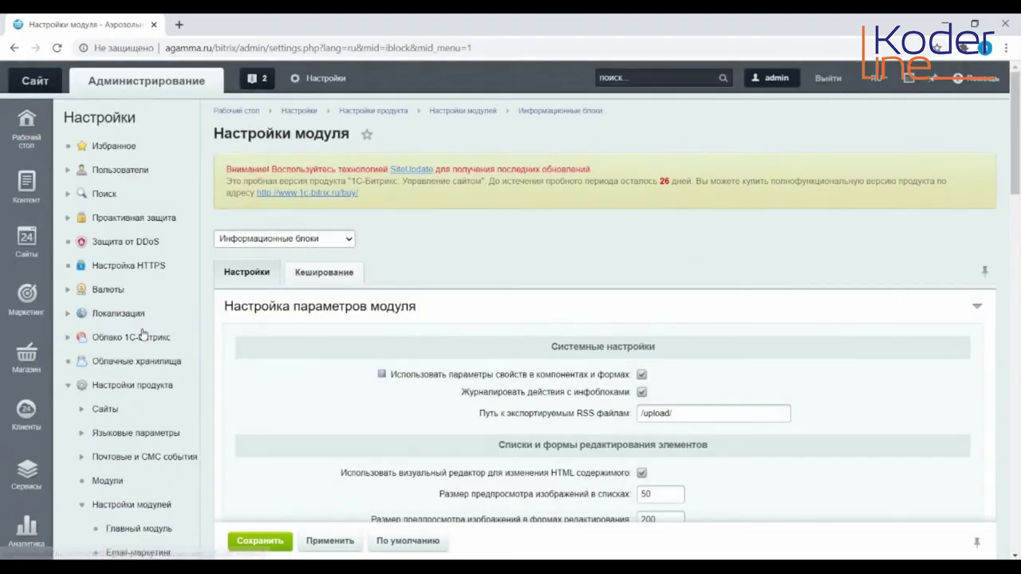
{"action": "scroll", "coordinate": [324, 378], "scroll_direction": "down", "scroll_amount": 1}
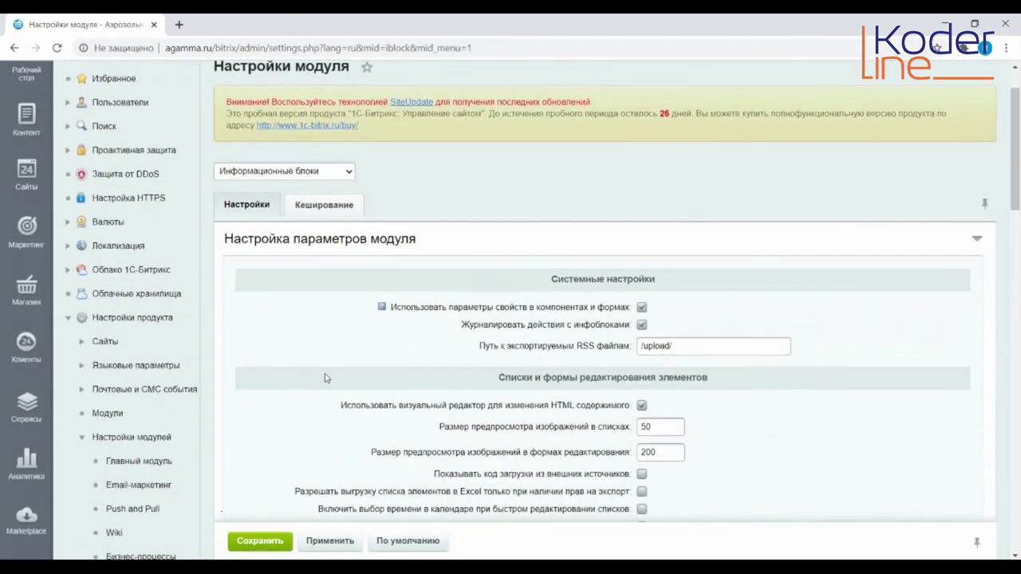
{"action": "scroll", "coordinate": [325, 378], "scroll_direction": "down", "scroll_amount": 1}
{"action": "scroll", "coordinate": [325, 378], "scroll_direction": "down", "scroll_amount": 1}
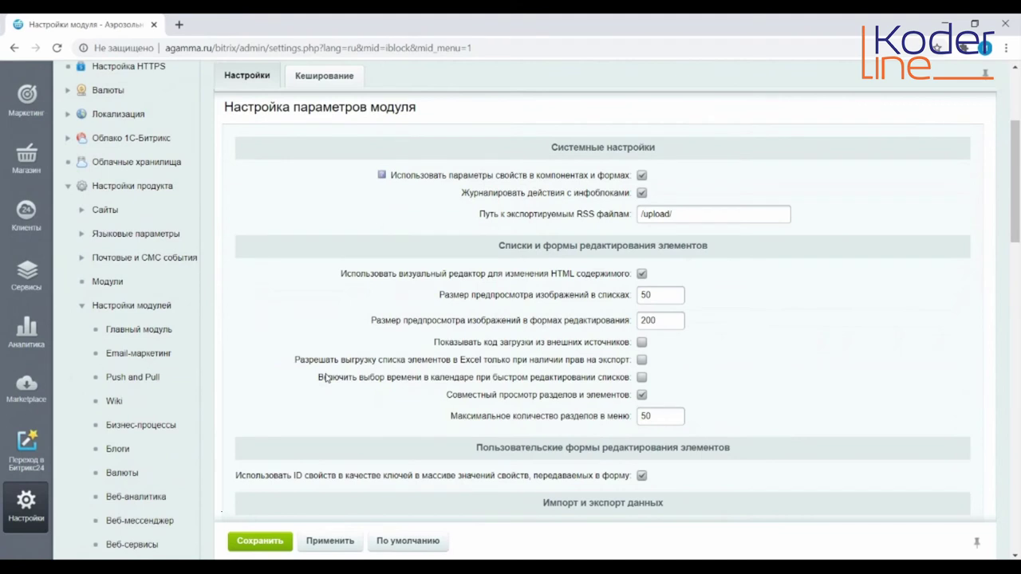
{"action": "scroll", "coordinate": [326, 378], "scroll_direction": "down", "scroll_amount": 1}
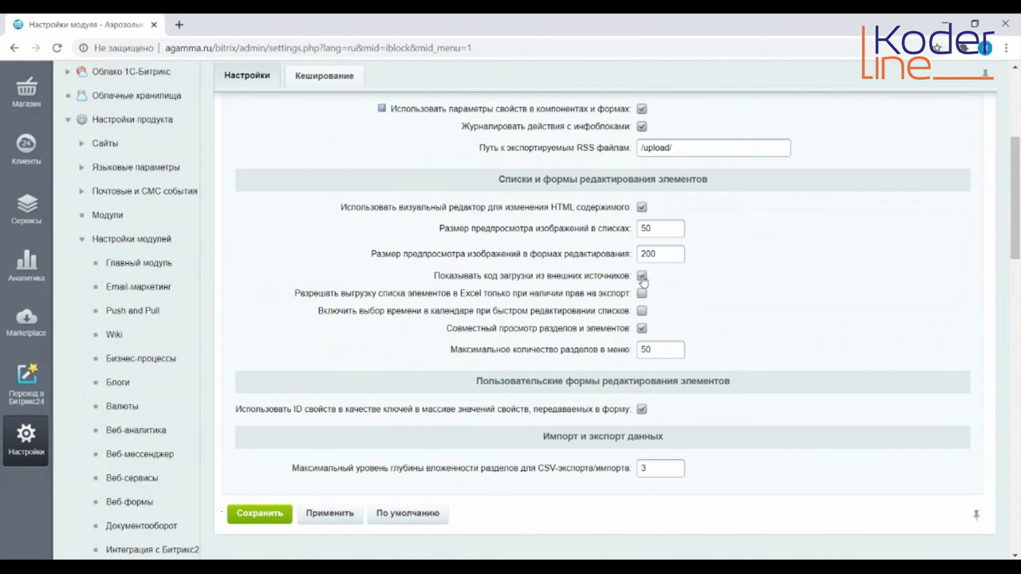
{"action": "left_click", "coordinate": [269, 515]}
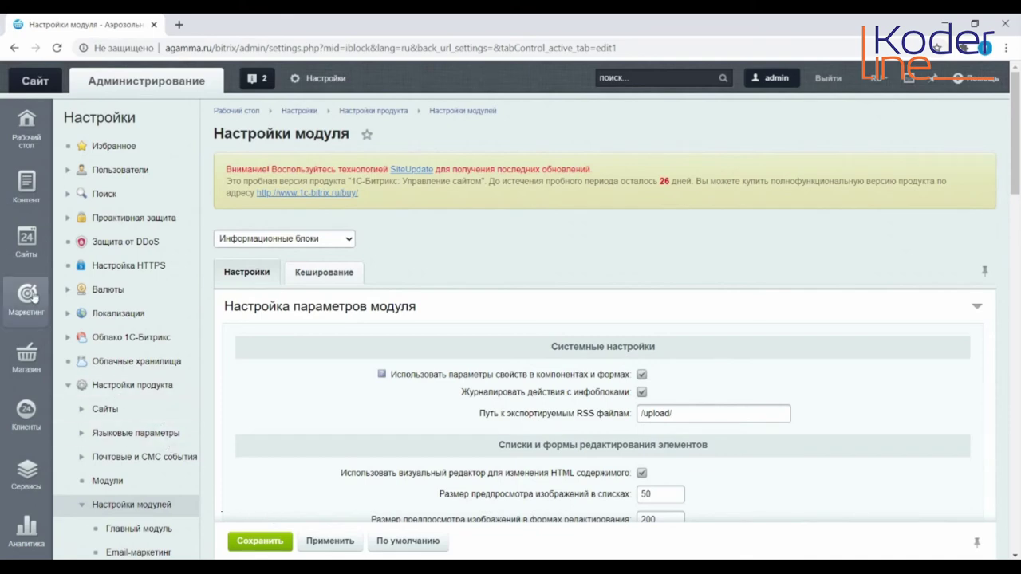
Step: Paste the copied catalog identifier into the Каталог infoblock's Внешний код and save
{"action": "mouse_move", "coordinate": [29, 198]}
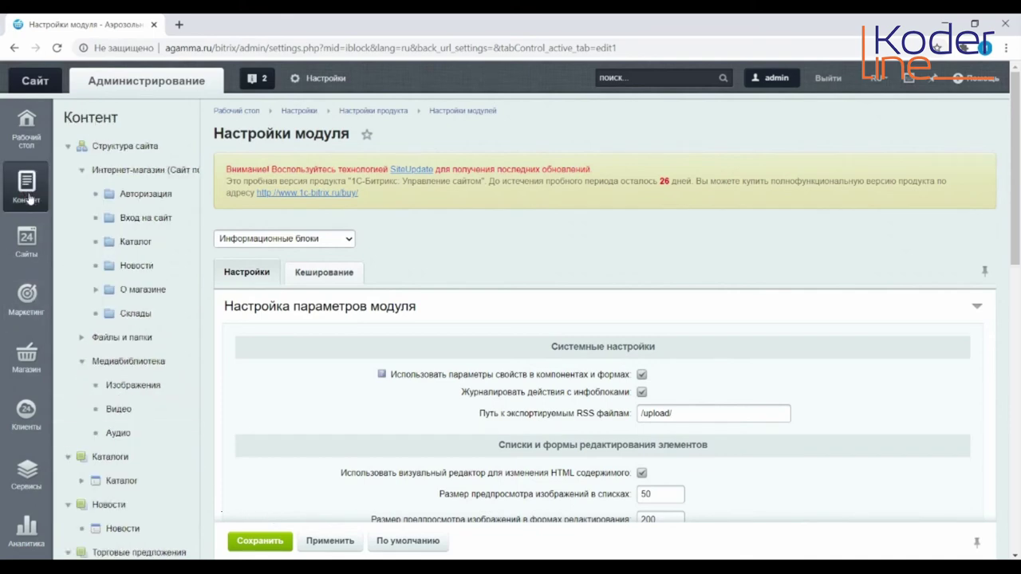
{"action": "scroll", "coordinate": [115, 363], "scroll_direction": "down", "scroll_amount": 4}
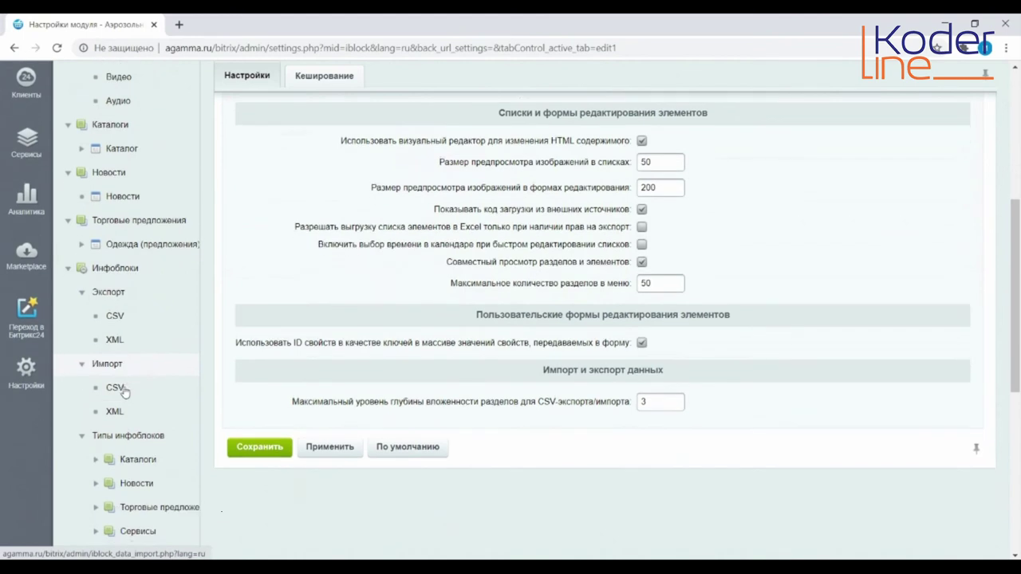
{"action": "scroll", "coordinate": [124, 393], "scroll_direction": "down", "scroll_amount": 2}
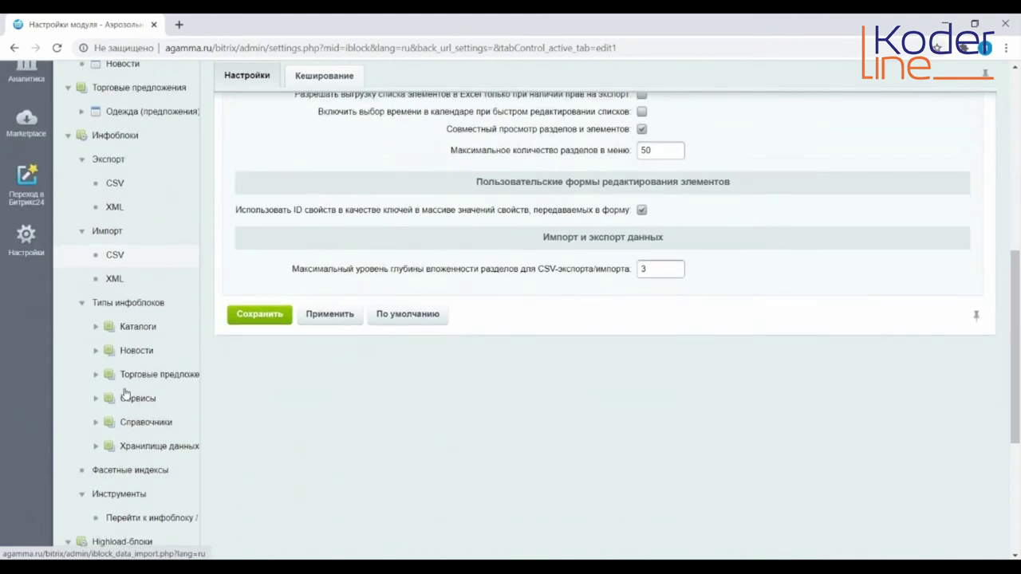
{"action": "left_click", "coordinate": [137, 329]}
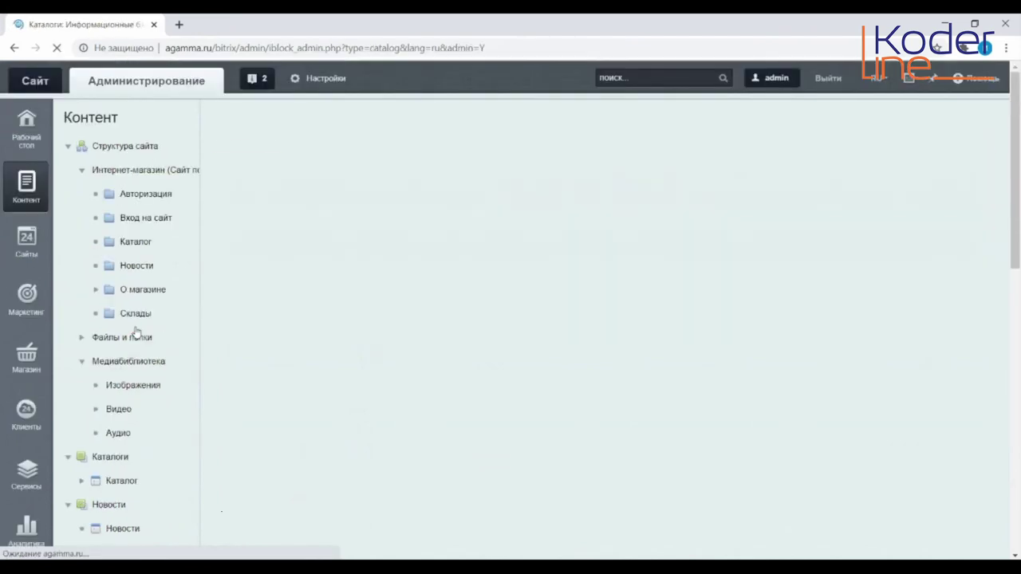
{"action": "left_click", "coordinate": [244, 328]}
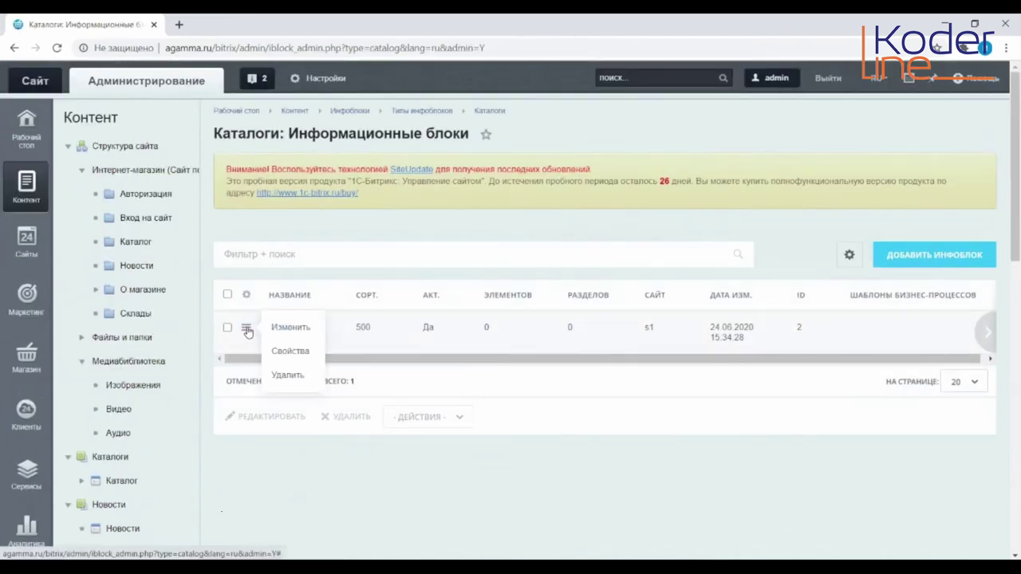
{"action": "left_click", "coordinate": [290, 333]}
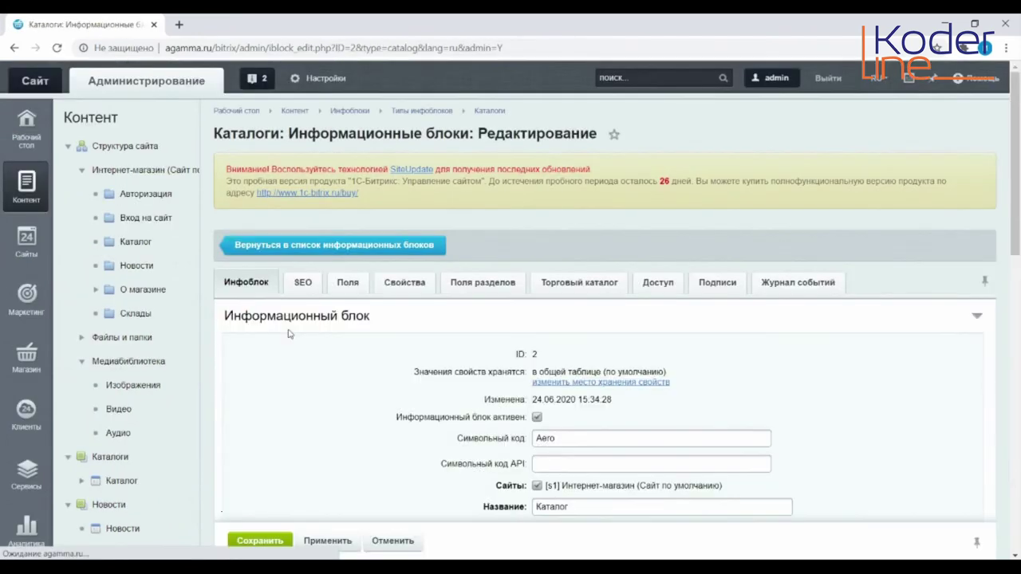
{"action": "scroll", "coordinate": [289, 337], "scroll_direction": "down", "scroll_amount": 3}
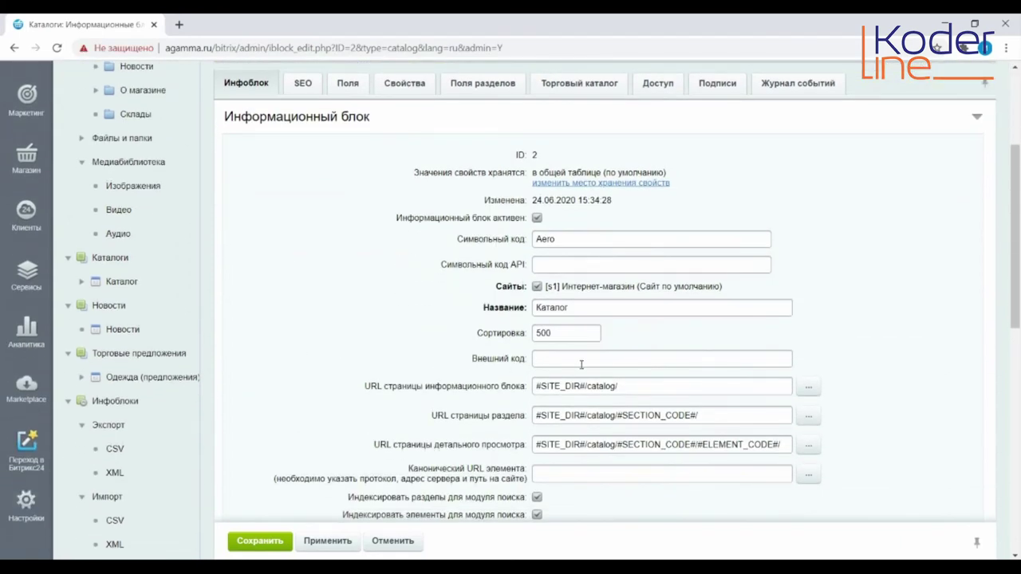
{"action": "type", "text": "181dfe8d-c512-4730-8fad-f0a1996f900a"}
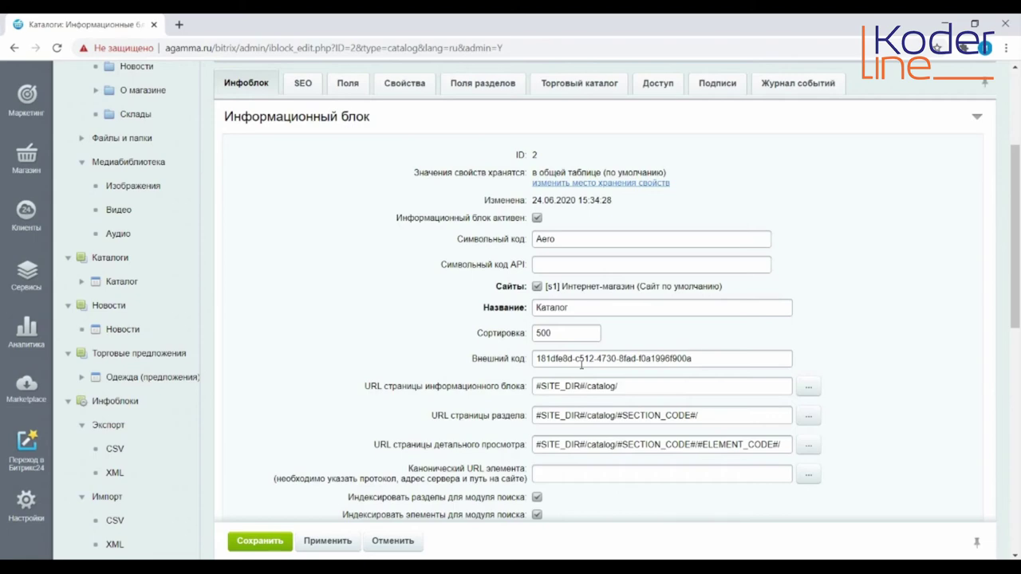
{"action": "left_click", "coordinate": [268, 543]}
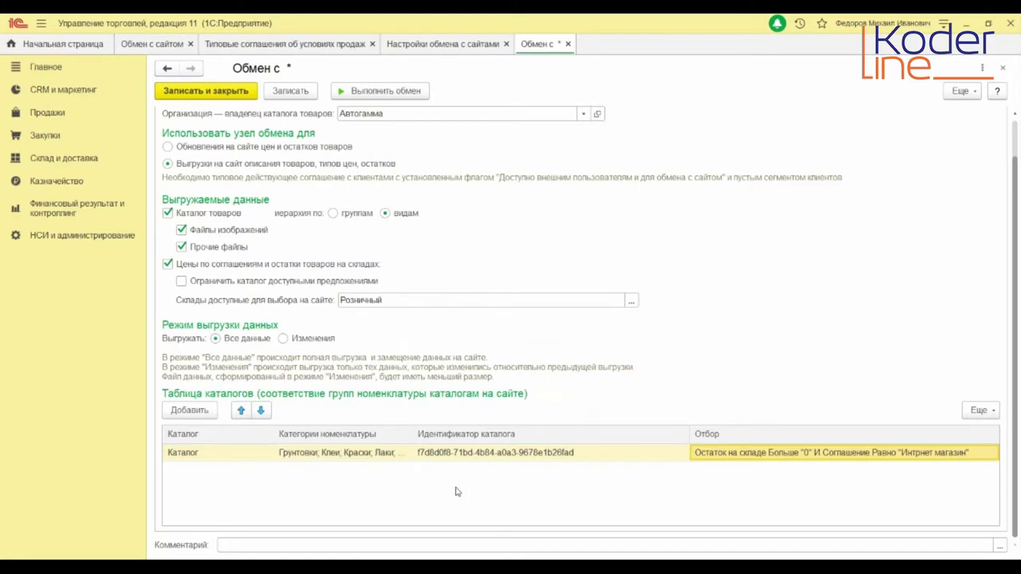
Step: Bring up the Обмен заказами settings of the Интернет магазин exchange node
{"action": "scroll", "coordinate": [426, 360], "scroll_direction": "up", "scroll_amount": 1}
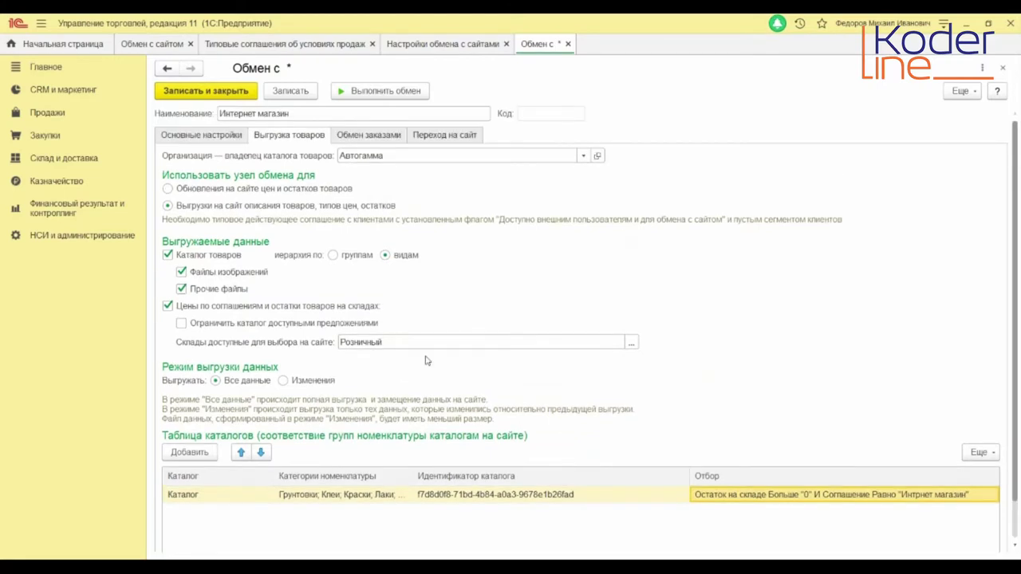
{"action": "left_click", "coordinate": [389, 137]}
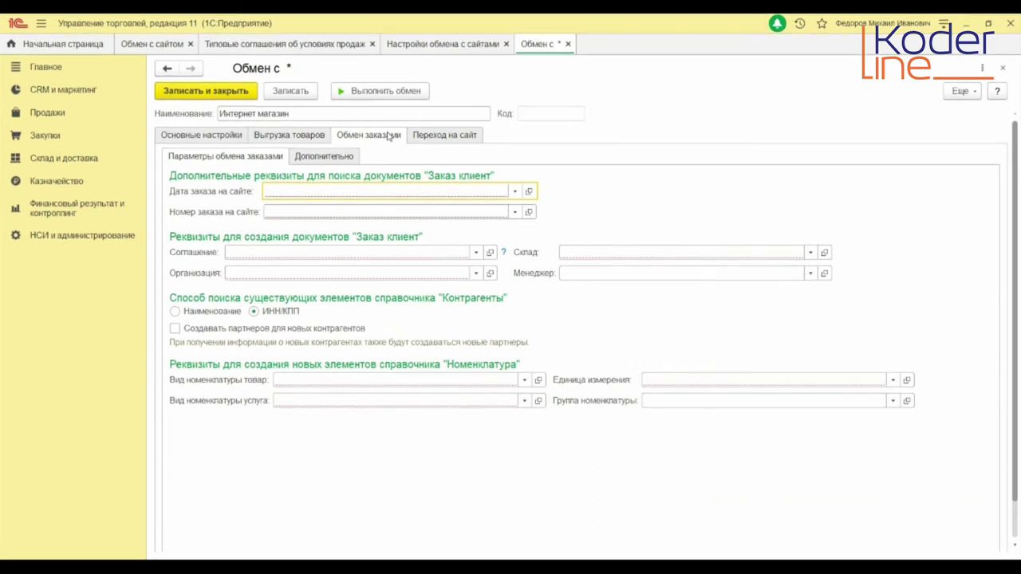
Step: Map the site order date to Дата заказа and the order number to Номер заказа
{"action": "left_click", "coordinate": [515, 191]}
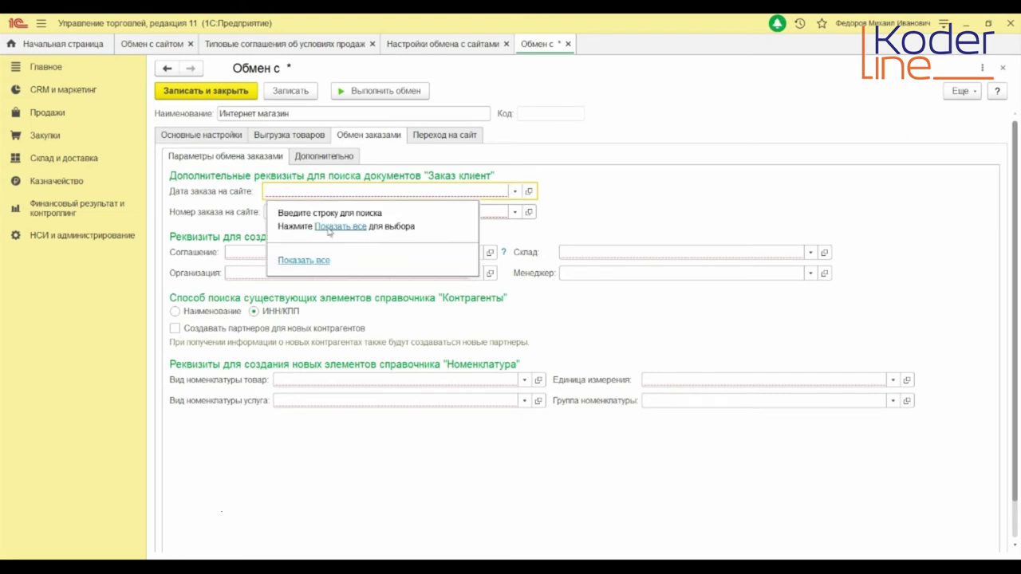
{"action": "left_click", "coordinate": [318, 261]}
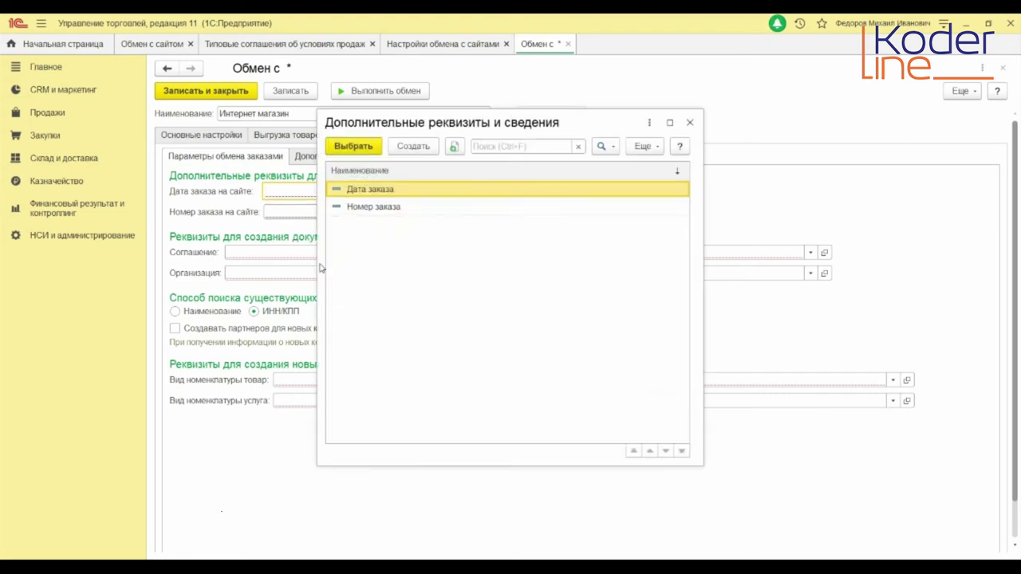
{"action": "double_click", "coordinate": [373, 191]}
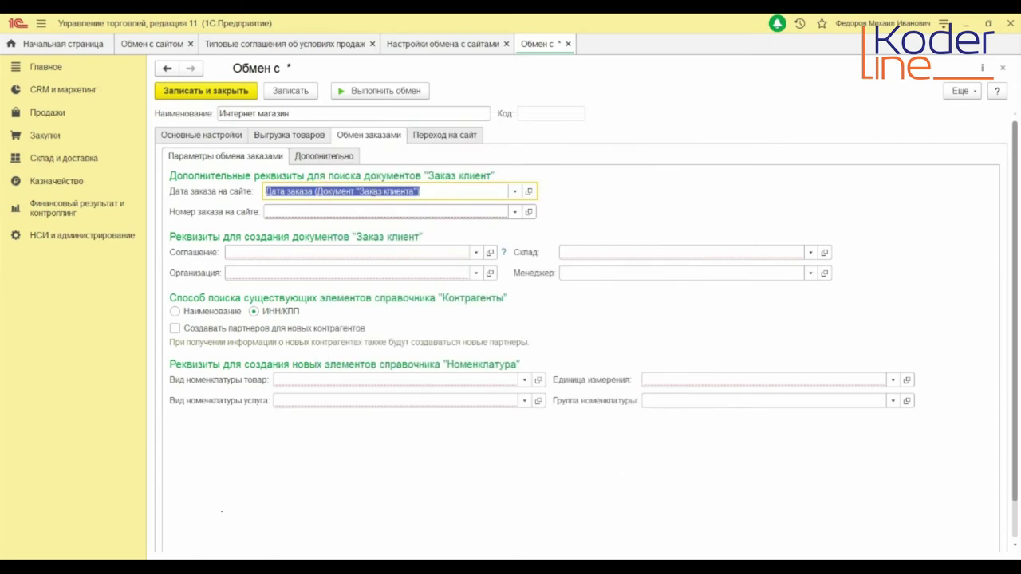
{"action": "left_click", "coordinate": [515, 211]}
{"action": "left_click", "coordinate": [319, 256]}
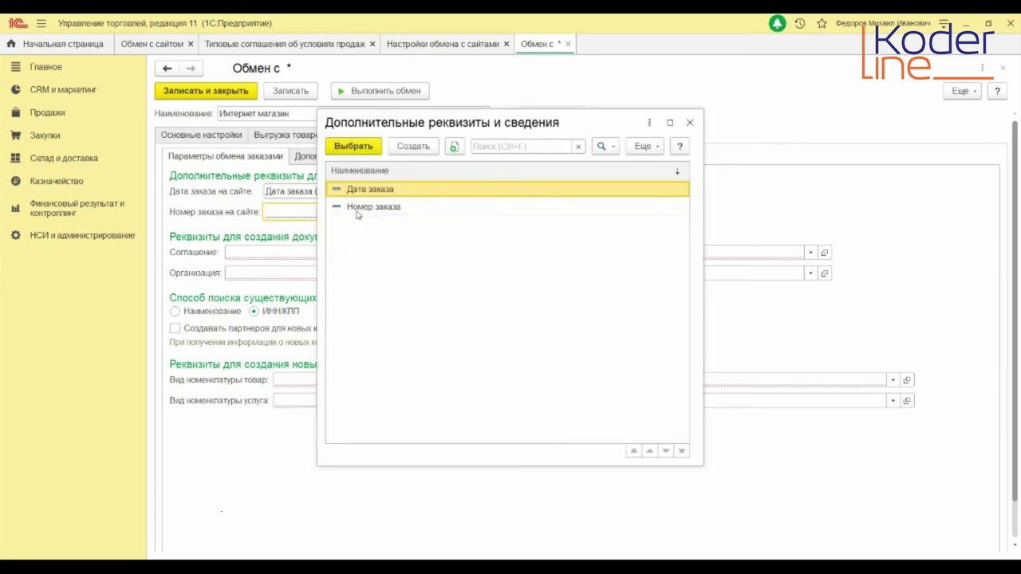
{"action": "double_click", "coordinate": [357, 212]}
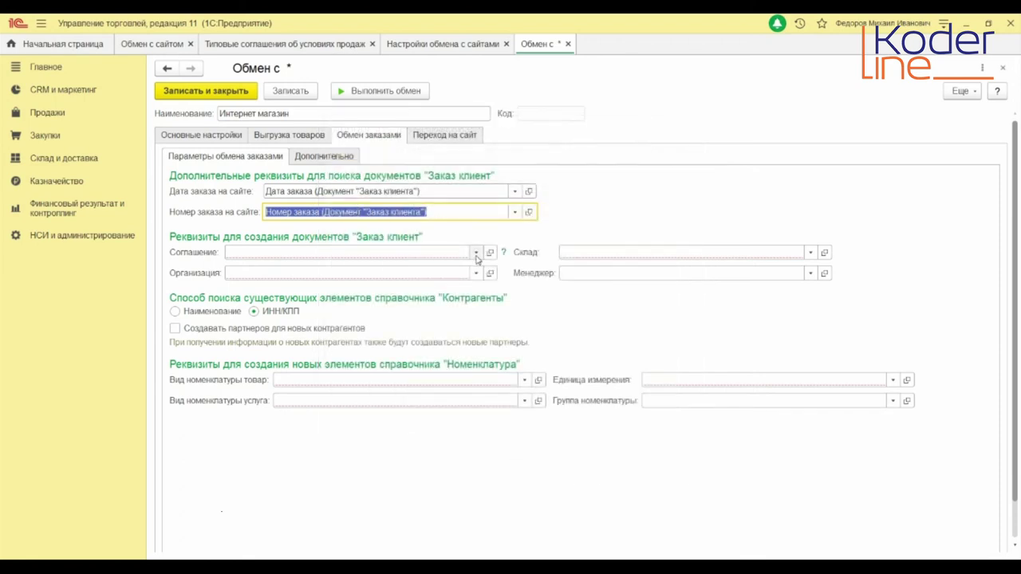
Step: Set the customer agreement to Интернет магазин and the organization to Автогамма
{"action": "left_click", "coordinate": [476, 252]}
{"action": "left_click", "coordinate": [275, 341]}
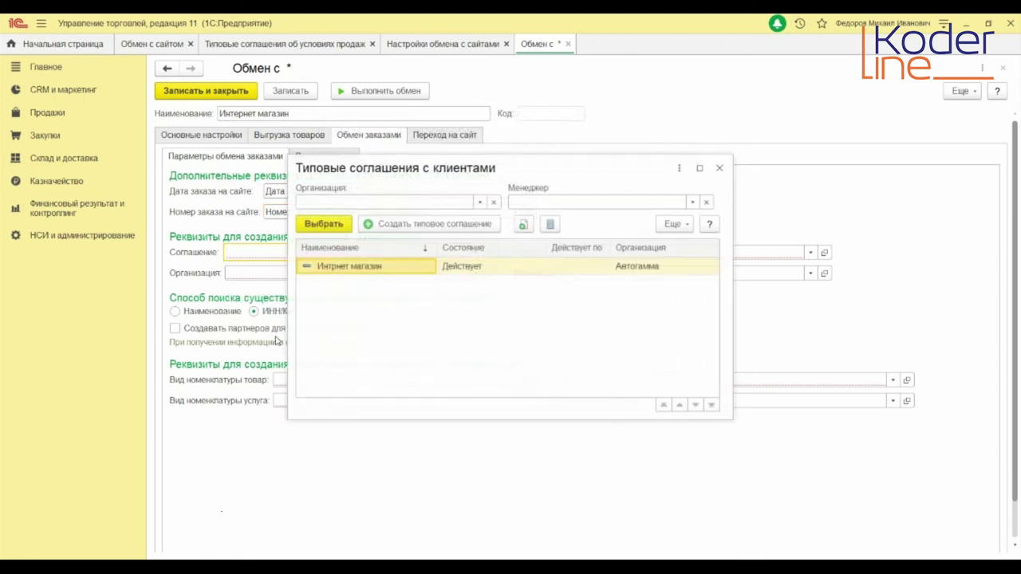
{"action": "left_click", "coordinate": [336, 228]}
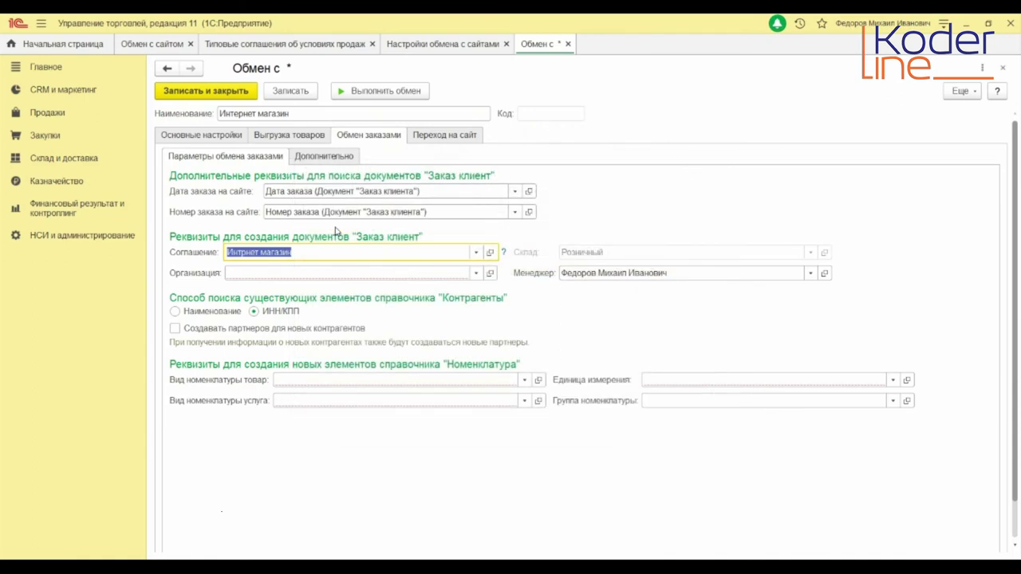
{"action": "left_click", "coordinate": [476, 273]}
{"action": "left_click", "coordinate": [379, 295]}
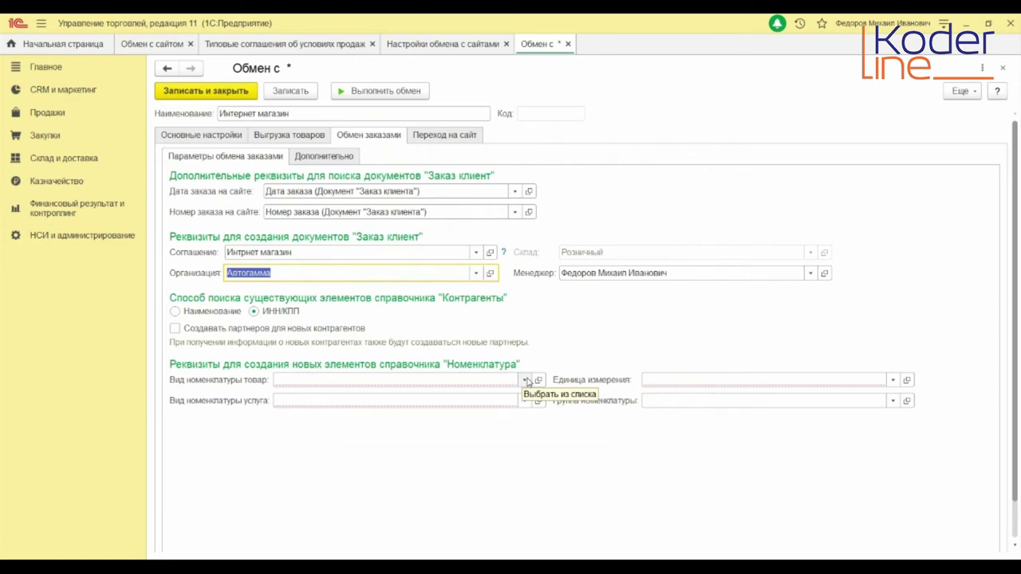
Step: Set item kinds Прочие for goods, Прочие услуги for services, and unit шт
{"action": "left_click", "coordinate": [526, 380]}
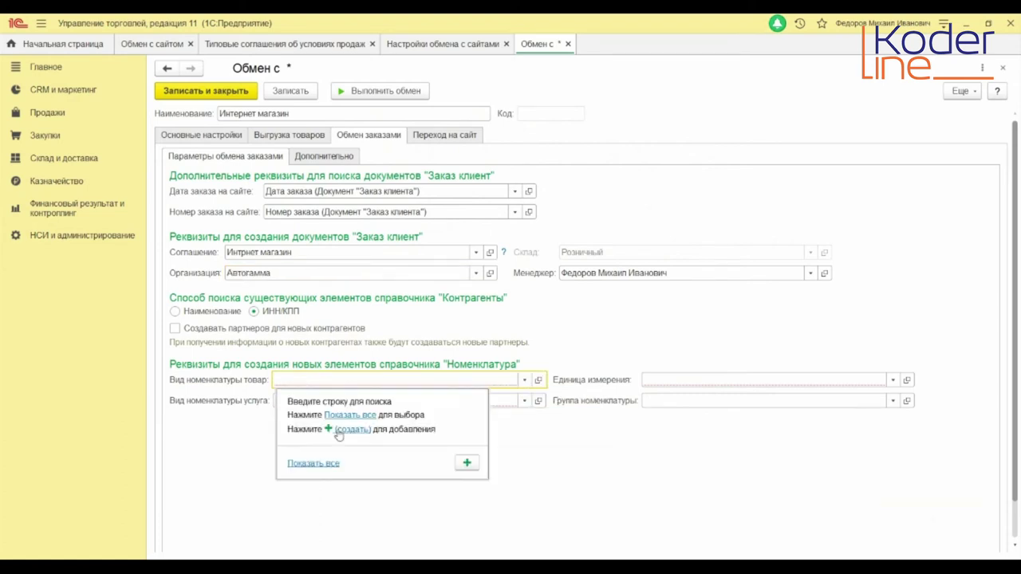
{"action": "left_click", "coordinate": [330, 466]}
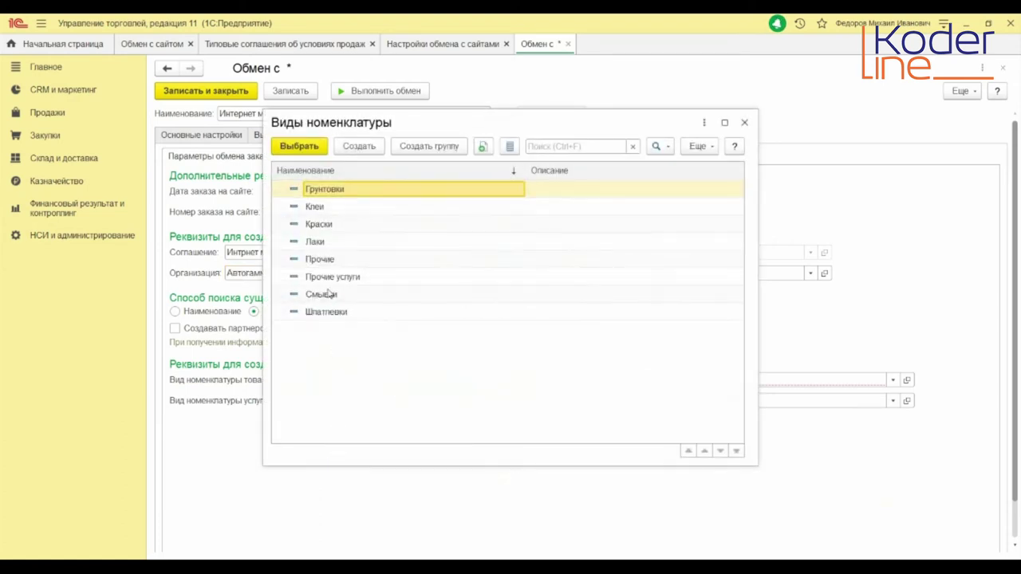
{"action": "double_click", "coordinate": [325, 262]}
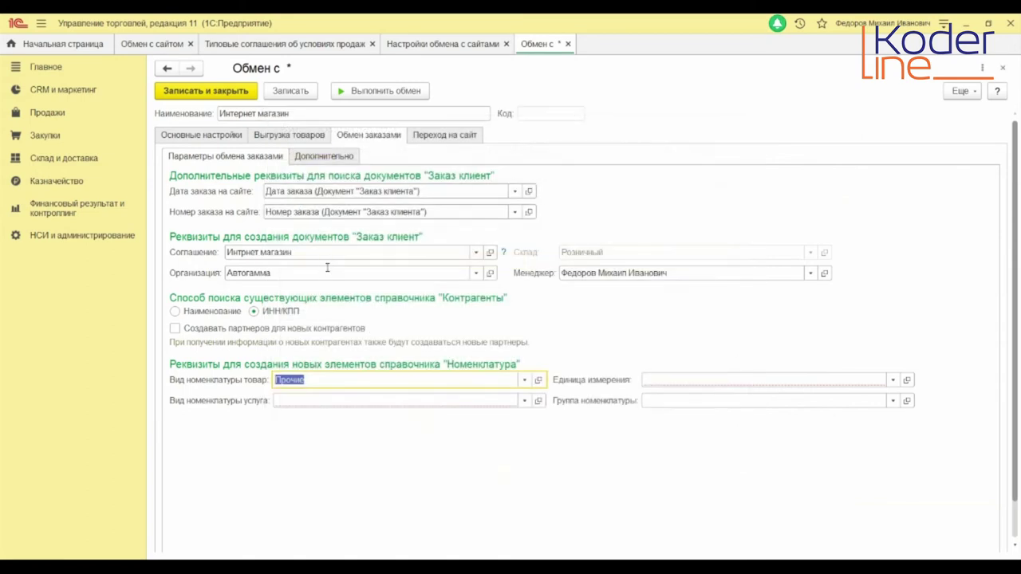
{"action": "left_click", "coordinate": [526, 402]}
{"action": "left_click", "coordinate": [330, 447]}
{"action": "double_click", "coordinate": [333, 277]}
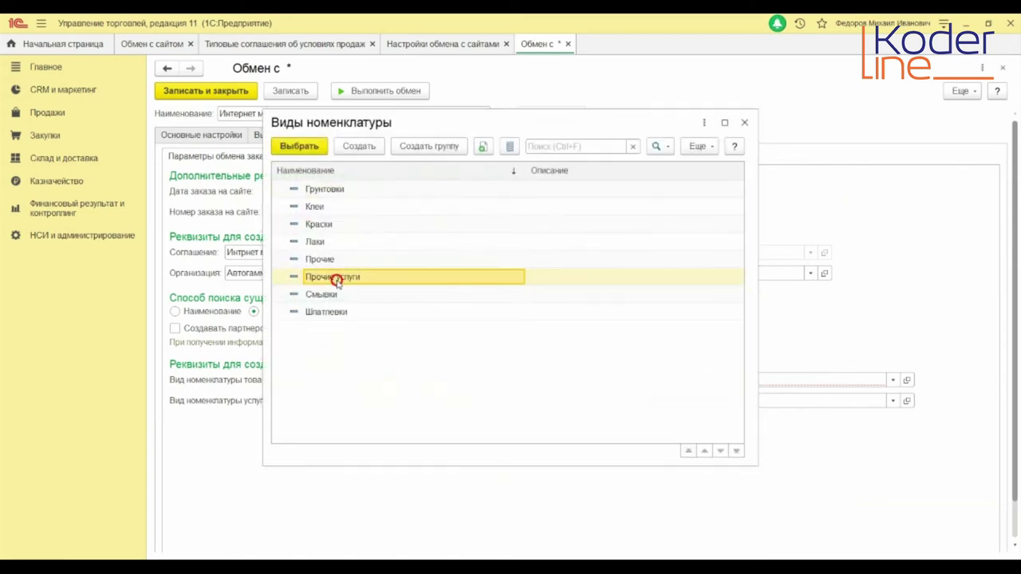
{"action": "left_click", "coordinate": [893, 380]}
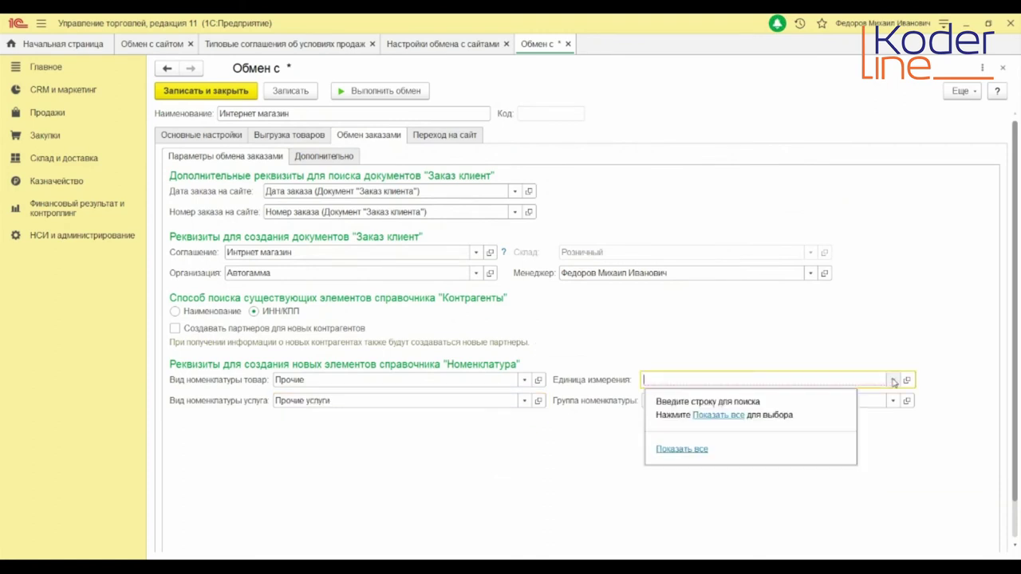
{"action": "left_click", "coordinate": [700, 449]}
{"action": "double_click", "coordinate": [361, 278]}
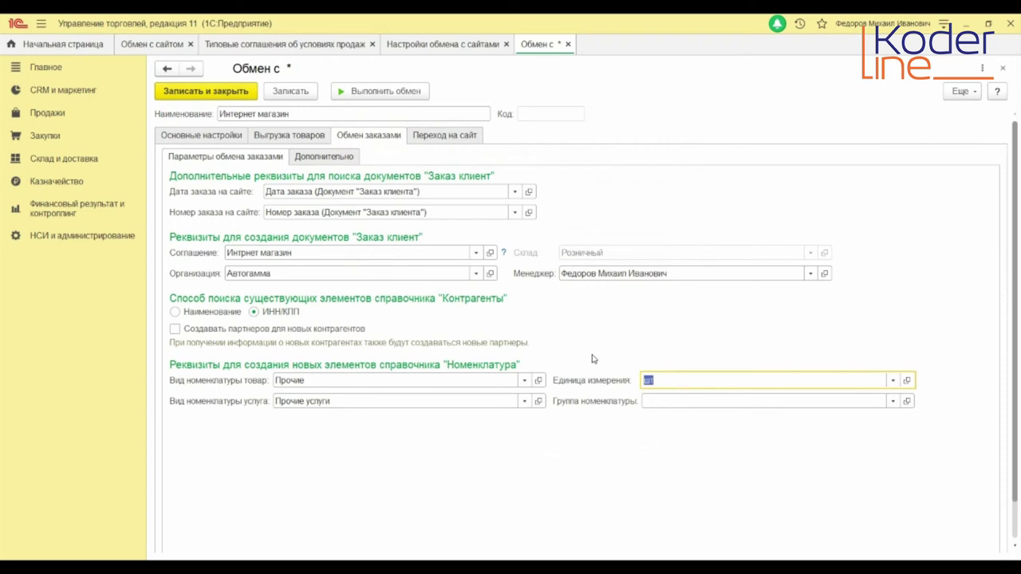
Step: Save and close the Интернет магазин node, then run the site exchange
{"action": "left_click", "coordinate": [294, 91]}
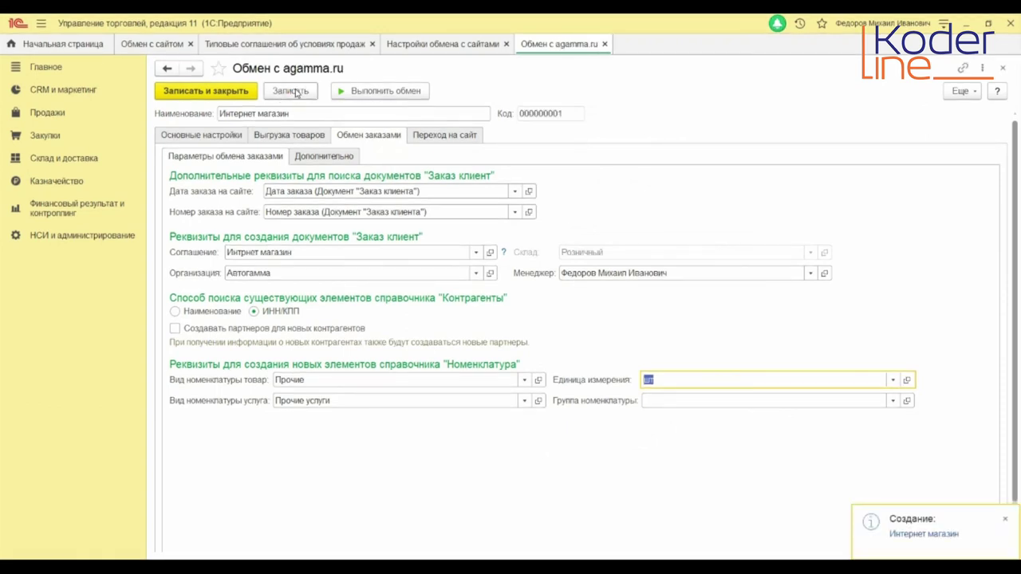
{"action": "left_click", "coordinate": [240, 93]}
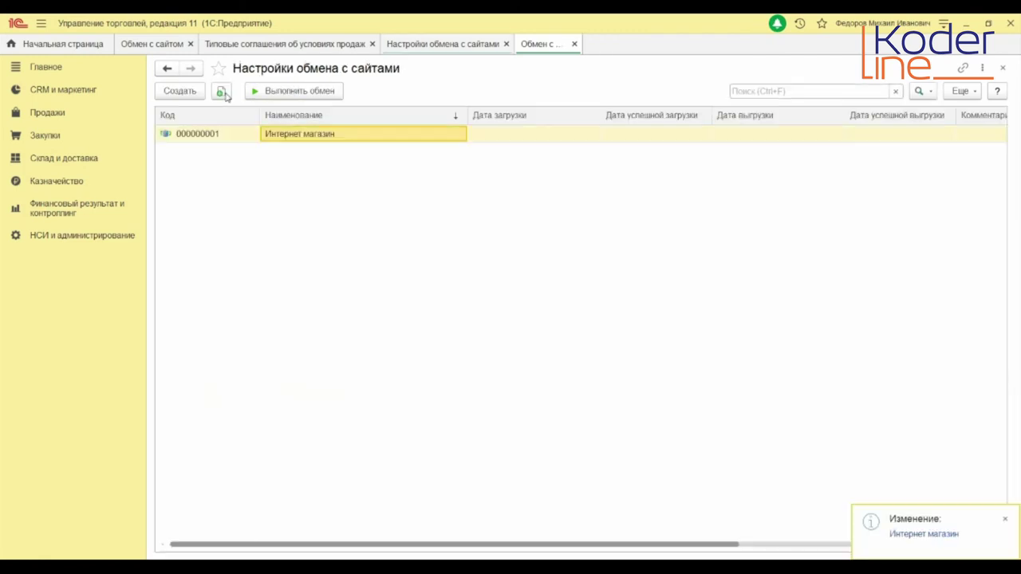
{"action": "left_click", "coordinate": [293, 93]}
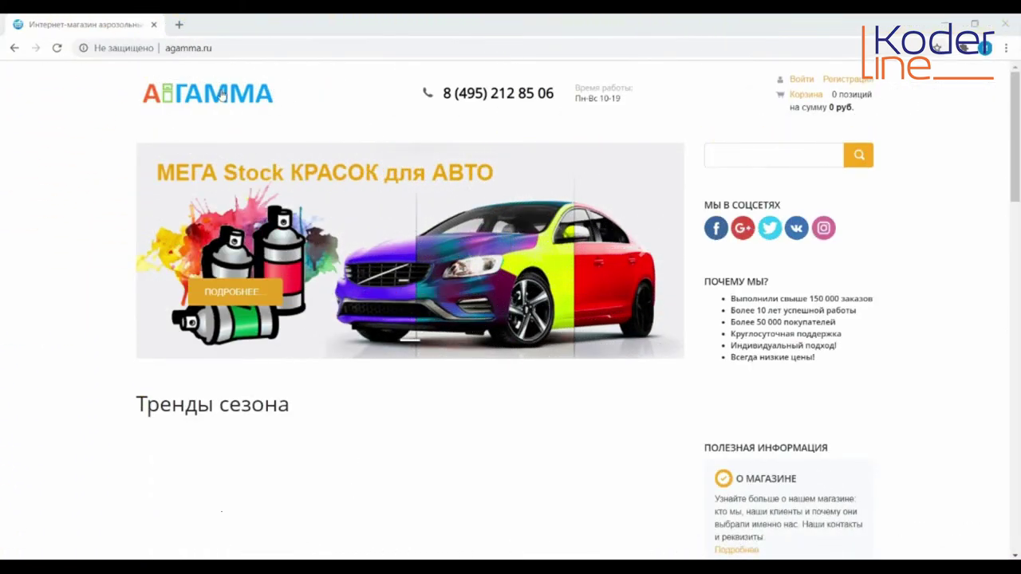
Step: Open the red glossy aerosol paint from the КРАСКИ category on agamma.ru
{"action": "left_click", "coordinate": [56, 50]}
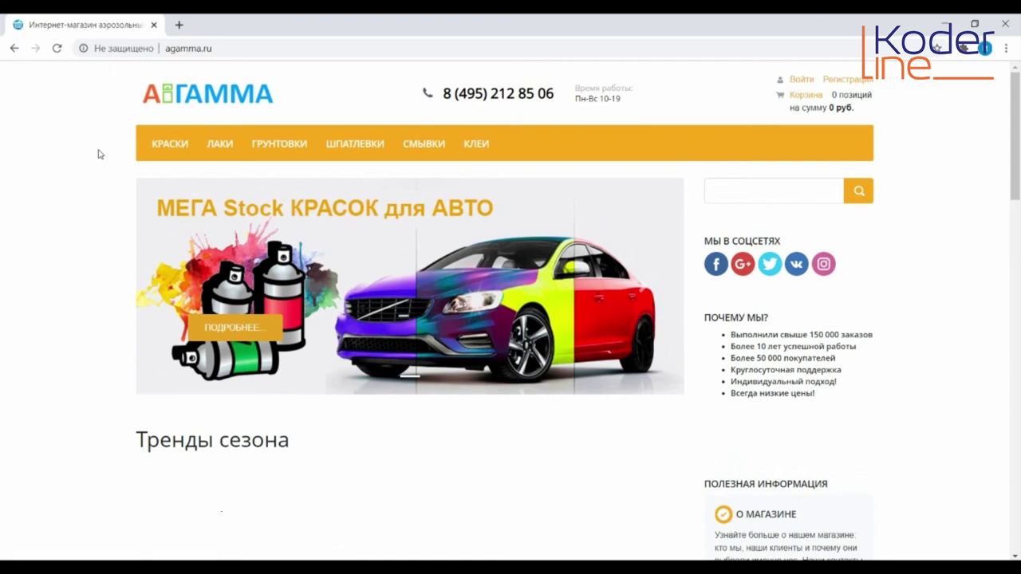
{"action": "left_click", "coordinate": [173, 151]}
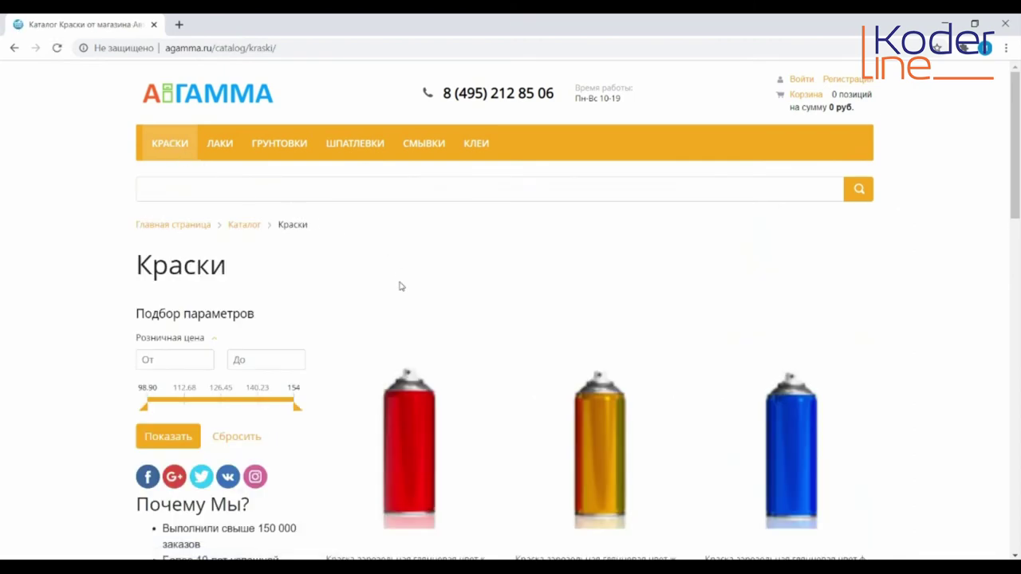
{"action": "scroll", "coordinate": [398, 283], "scroll_direction": "down", "scroll_amount": 2}
{"action": "scroll", "coordinate": [400, 292], "scroll_direction": "down", "scroll_amount": 1}
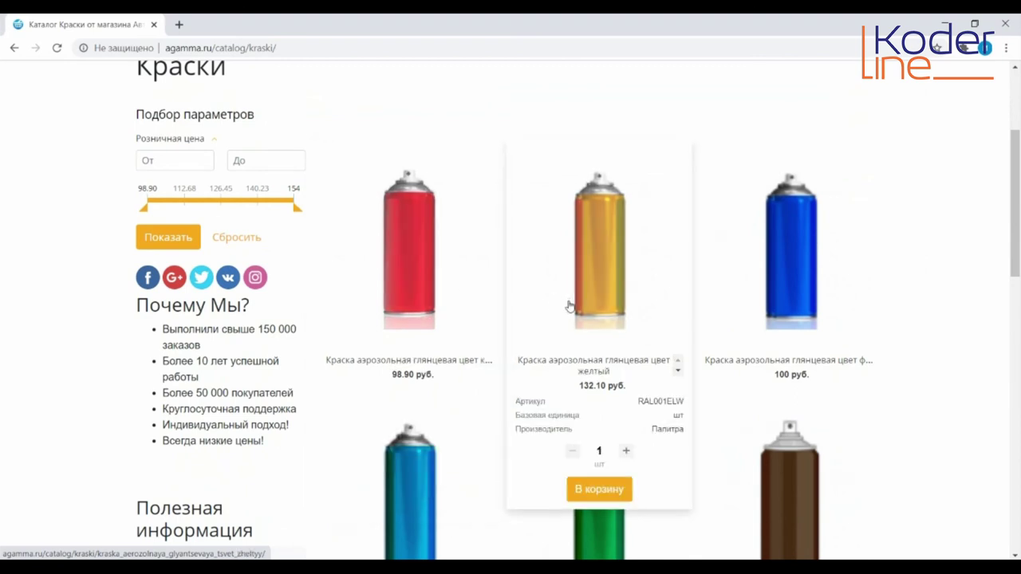
{"action": "scroll", "coordinate": [773, 300], "scroll_direction": "down", "scroll_amount": 3}
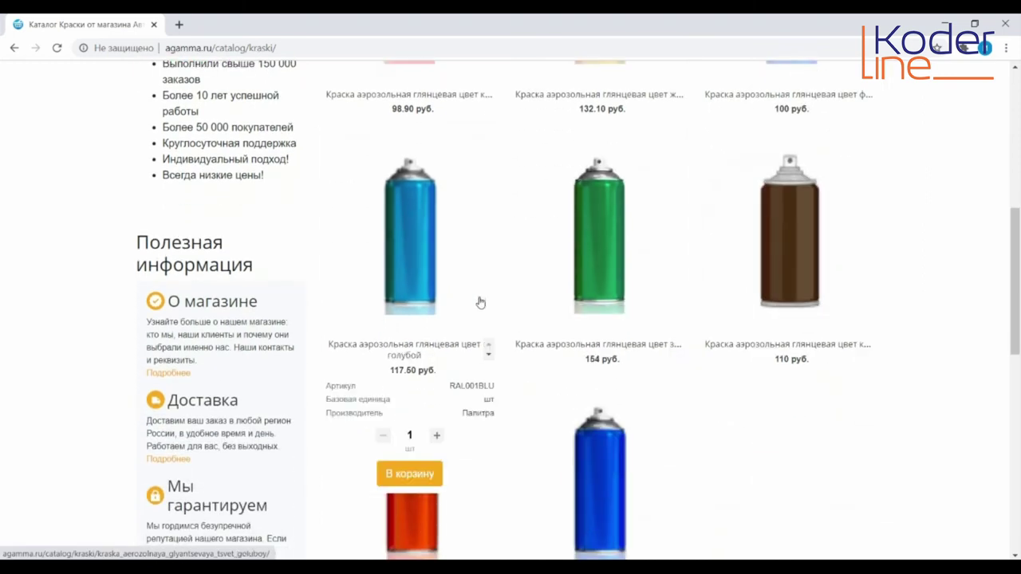
{"action": "scroll", "coordinate": [441, 302], "scroll_direction": "up", "scroll_amount": 1}
{"action": "scroll", "coordinate": [441, 303], "scroll_direction": "up", "scroll_amount": 2}
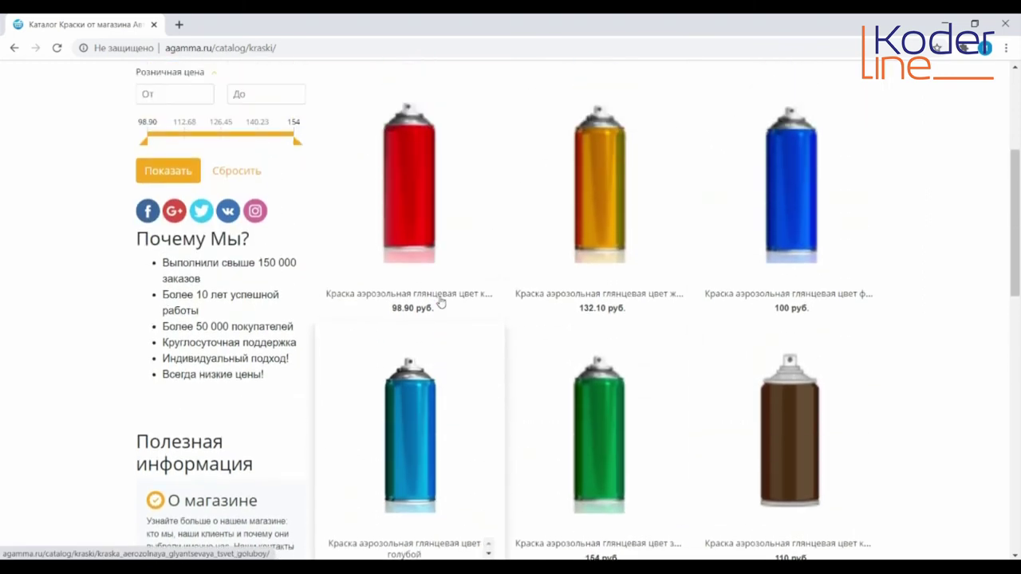
{"action": "left_click", "coordinate": [420, 225]}
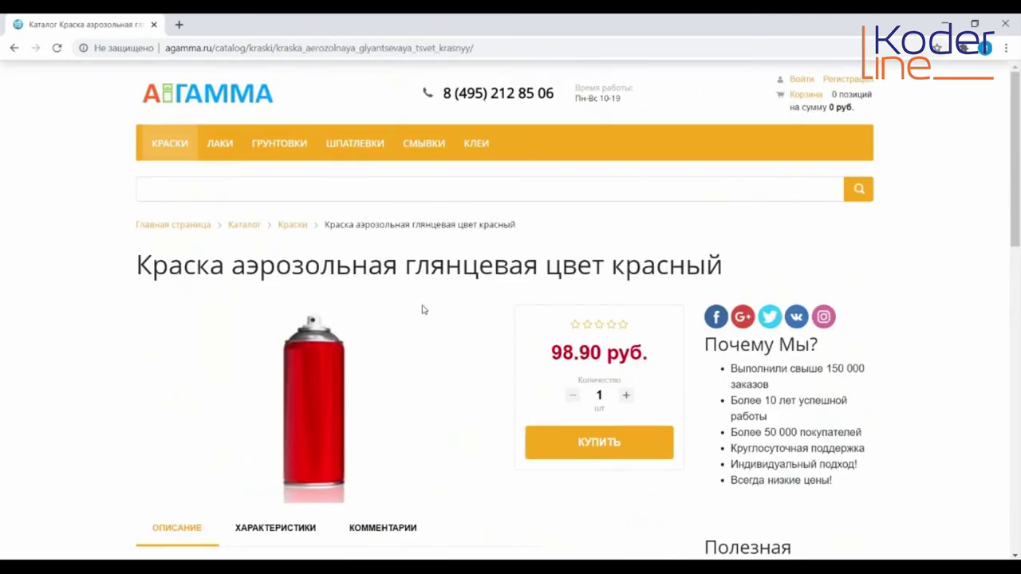
Step: View the paint's ХАРАКТЕРИСТИКИ, including article RAL001RED, and return to the top
{"action": "scroll", "coordinate": [423, 309], "scroll_direction": "down", "scroll_amount": 2}
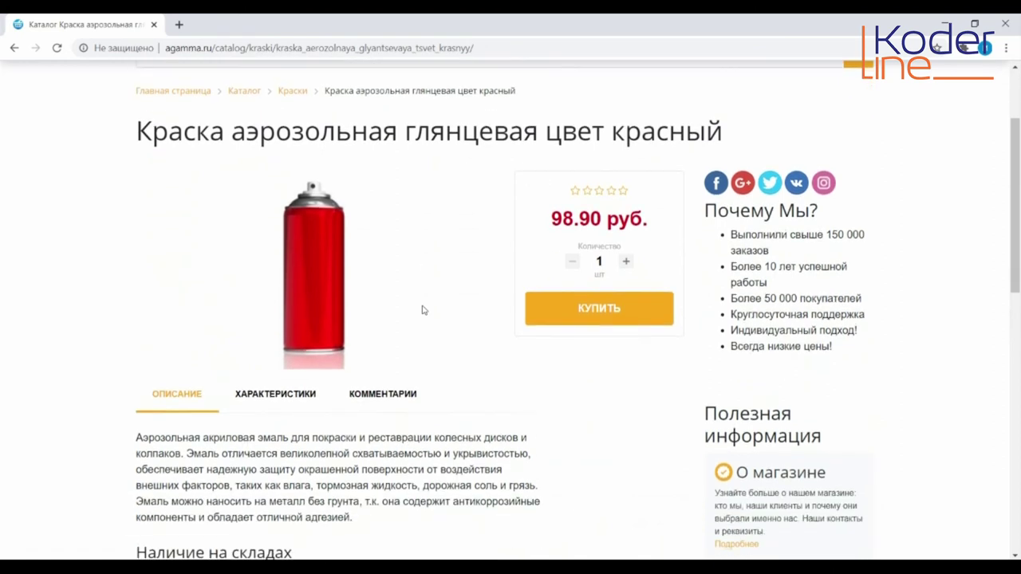
{"action": "scroll", "coordinate": [424, 309], "scroll_direction": "down", "scroll_amount": 1}
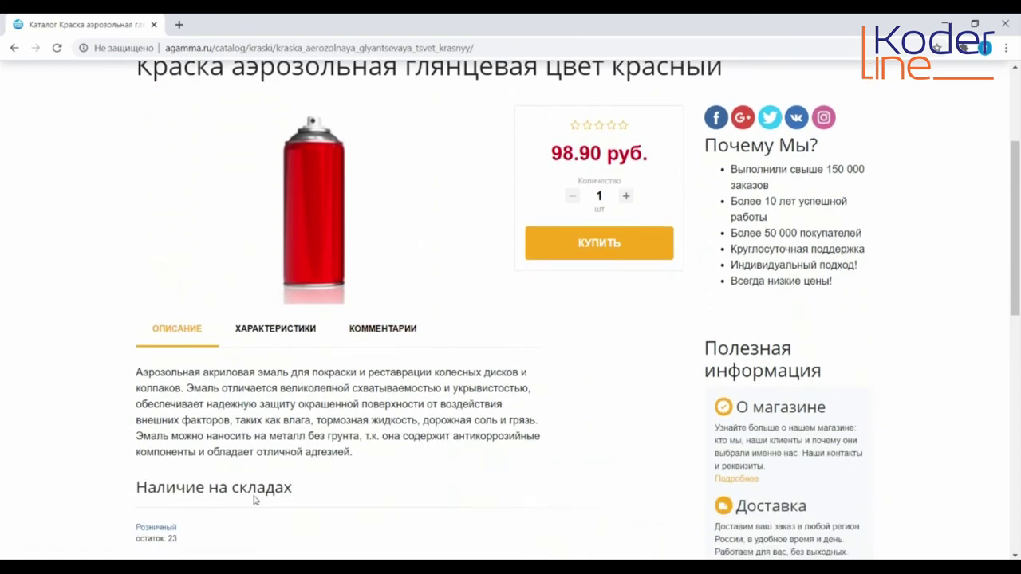
{"action": "left_click", "coordinate": [294, 329]}
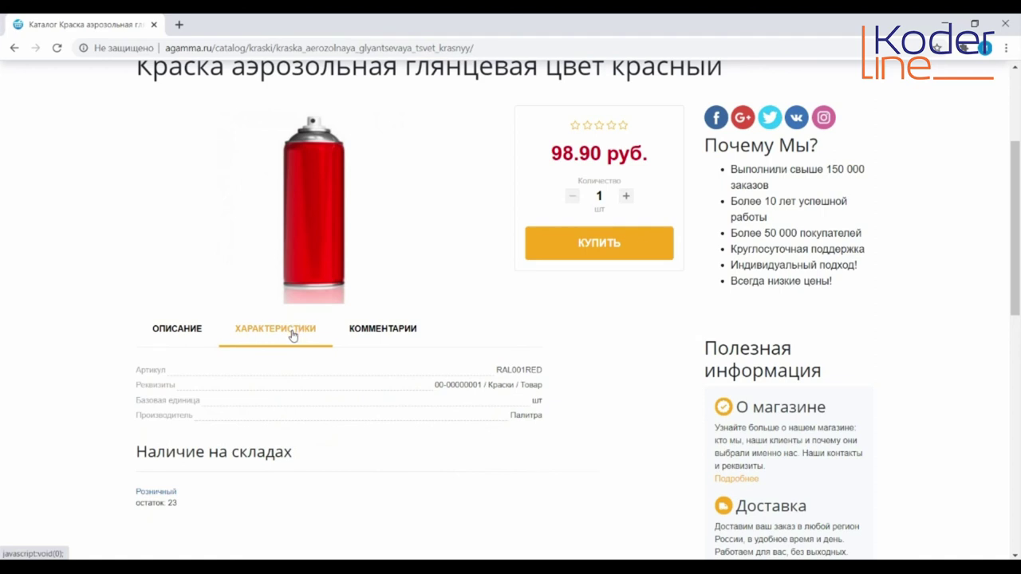
{"action": "scroll", "coordinate": [422, 328], "scroll_direction": "up", "scroll_amount": 3}
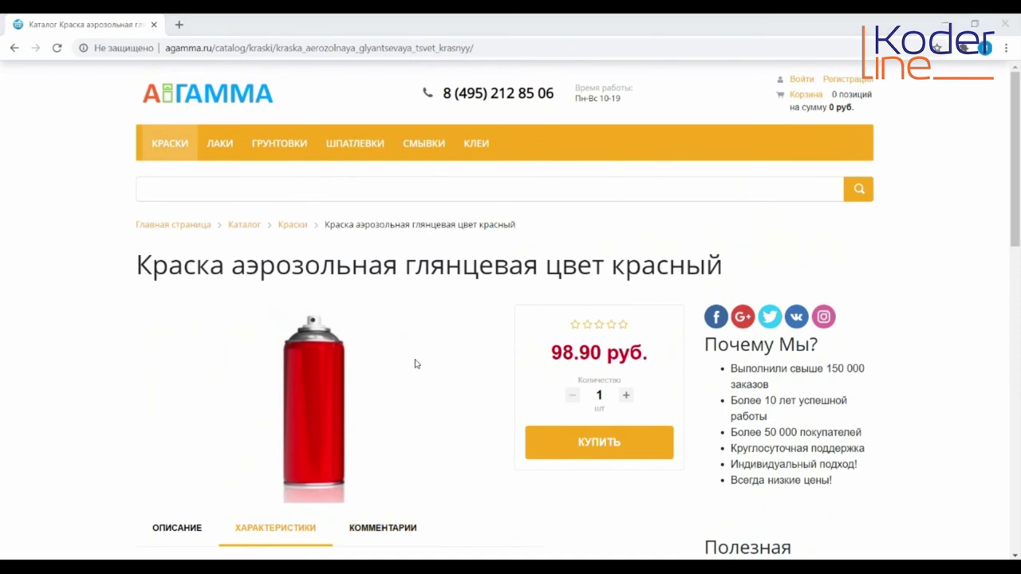
Step: Add the red paint to the cart with quantity 2 and proceed to checkout
{"action": "left_click", "coordinate": [598, 445]}
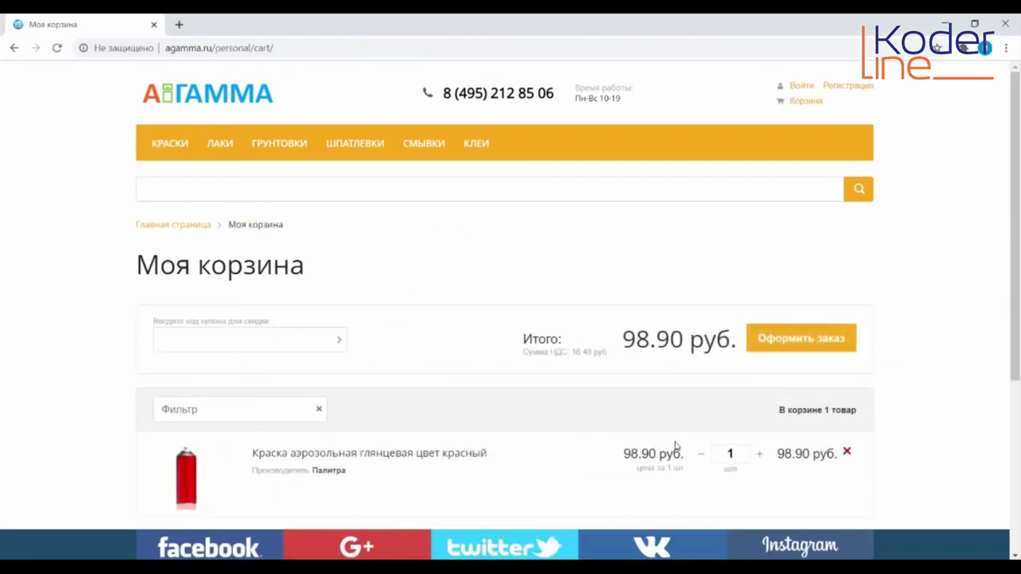
{"action": "left_click", "coordinate": [756, 456]}
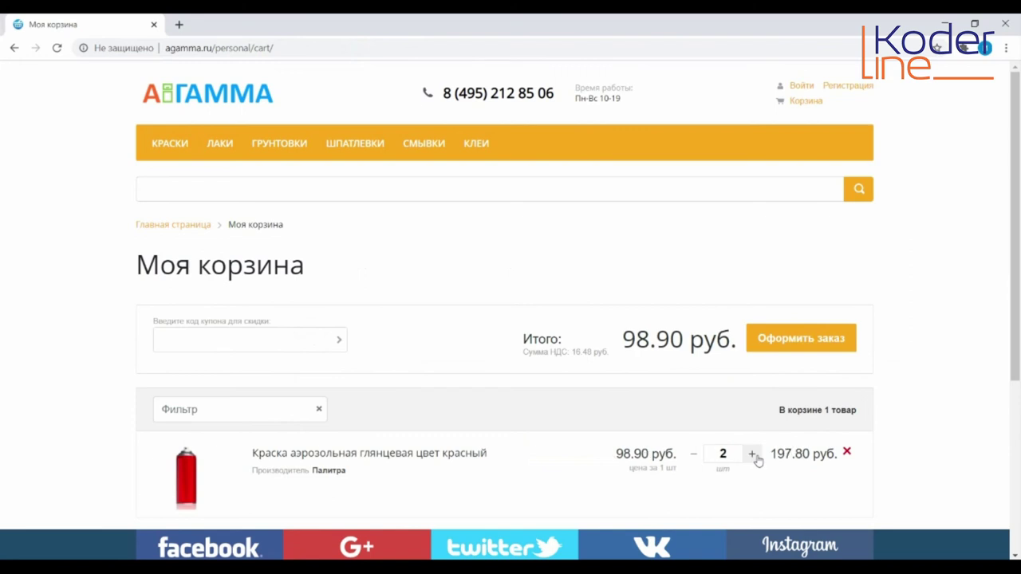
{"action": "scroll", "coordinate": [790, 365], "scroll_direction": "down", "scroll_amount": 1}
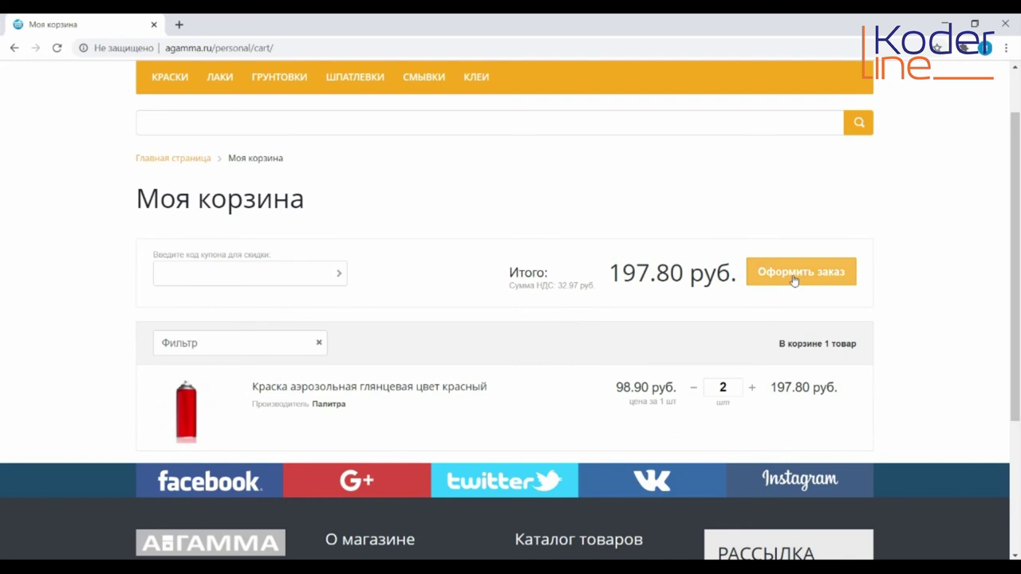
{"action": "left_click", "coordinate": [793, 276]}
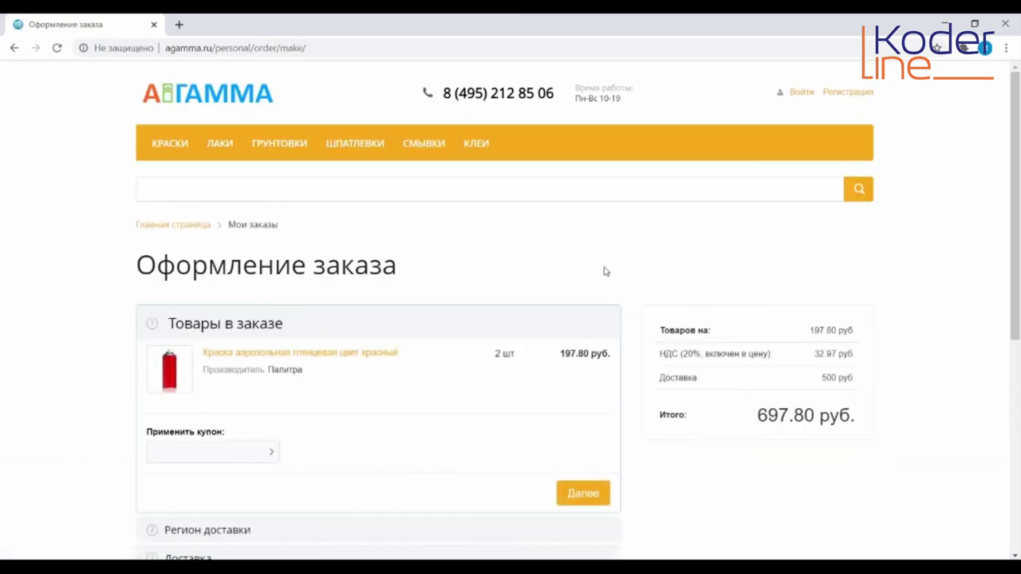
Step: Confirm the Moscow region and courier delivery, and choose cash payment to the courier
{"action": "scroll", "coordinate": [604, 271], "scroll_direction": "down", "scroll_amount": 2}
{"action": "left_click", "coordinate": [590, 363]}
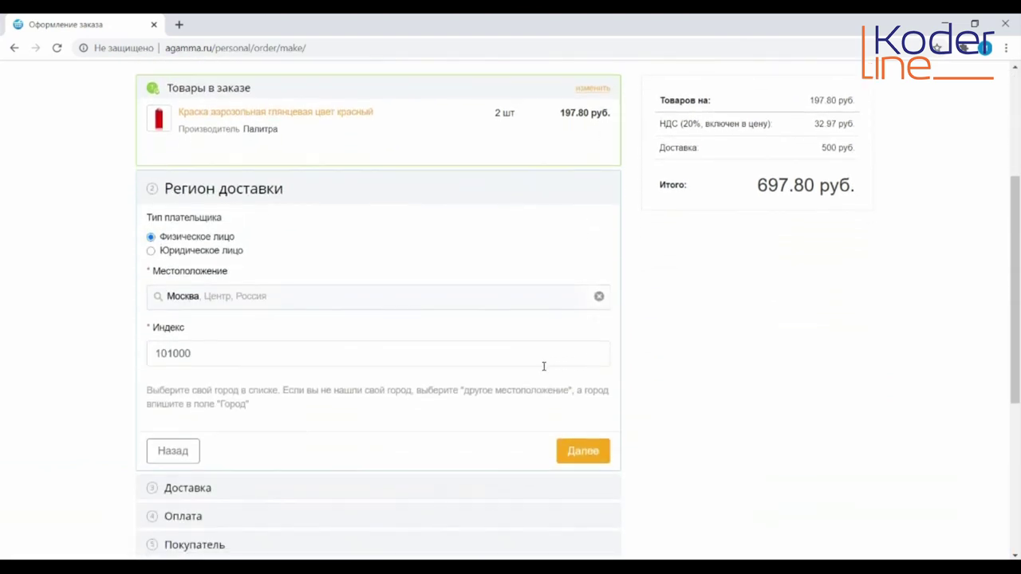
{"action": "left_click", "coordinate": [579, 453]}
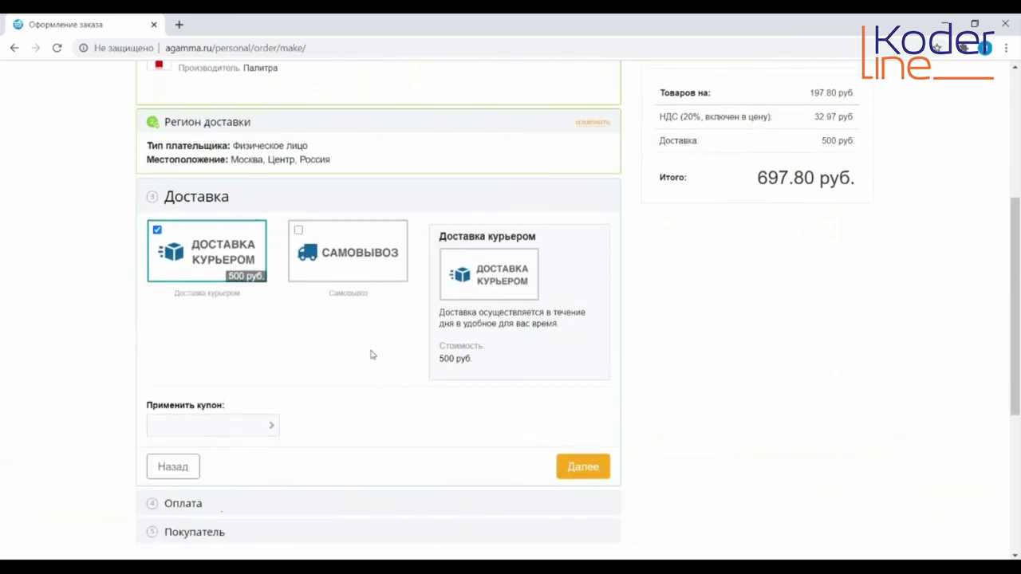
{"action": "left_click", "coordinate": [571, 468]}
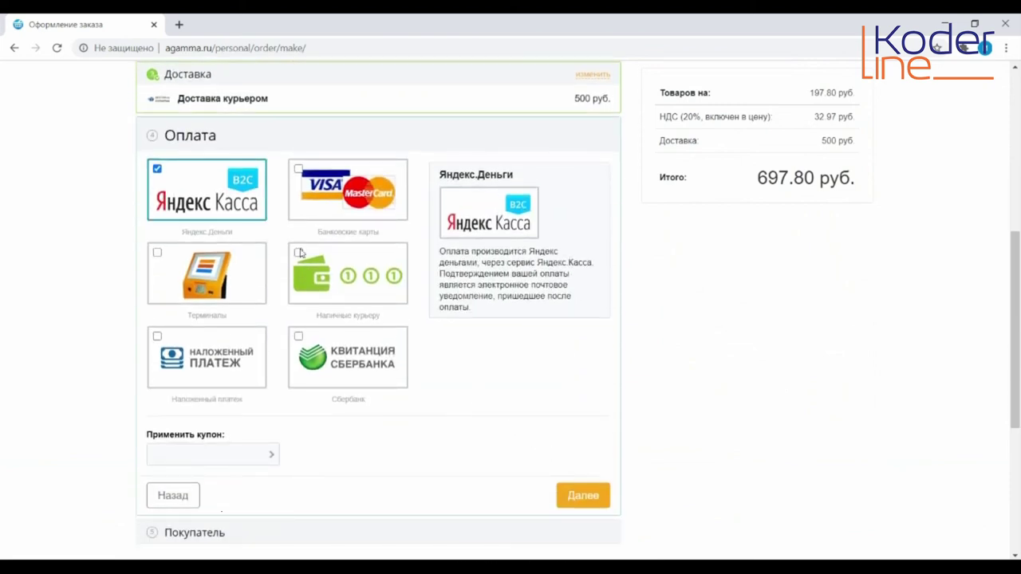
{"action": "left_click", "coordinate": [299, 254]}
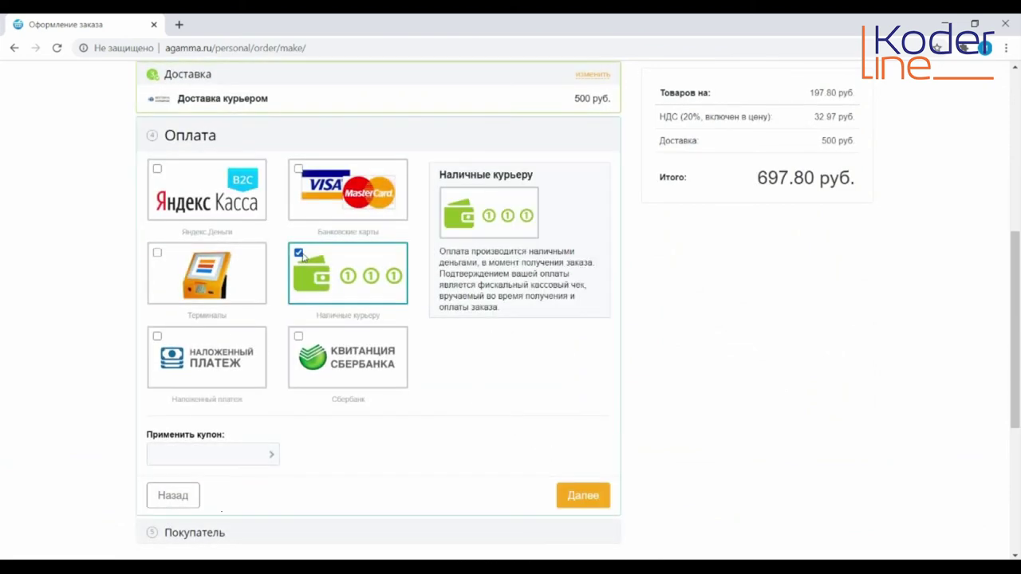
{"action": "left_click", "coordinate": [579, 496]}
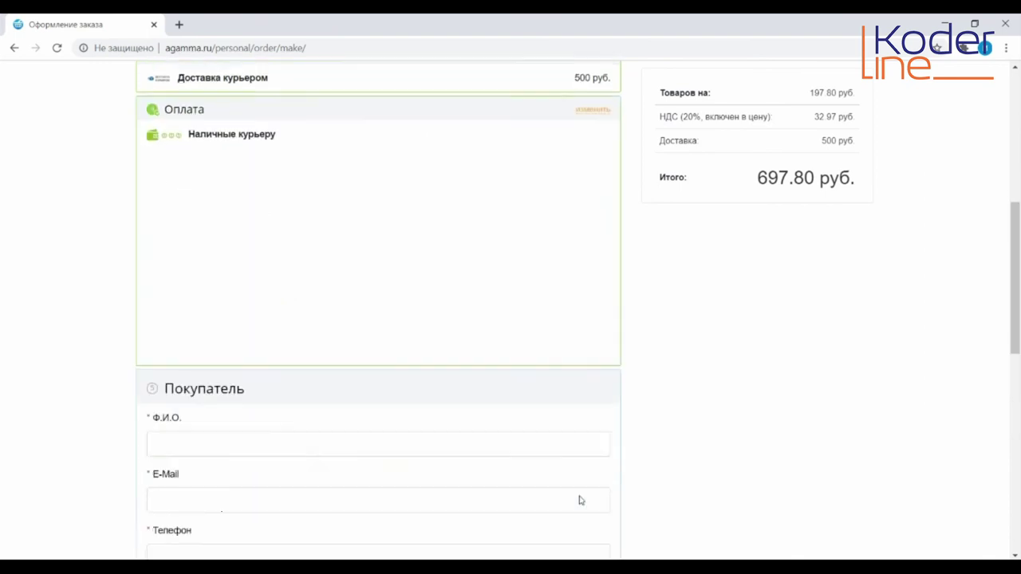
Step: Paste in the buyer's full name, e-mail, phone number and delivery address
{"action": "left_click", "coordinate": [277, 188]}
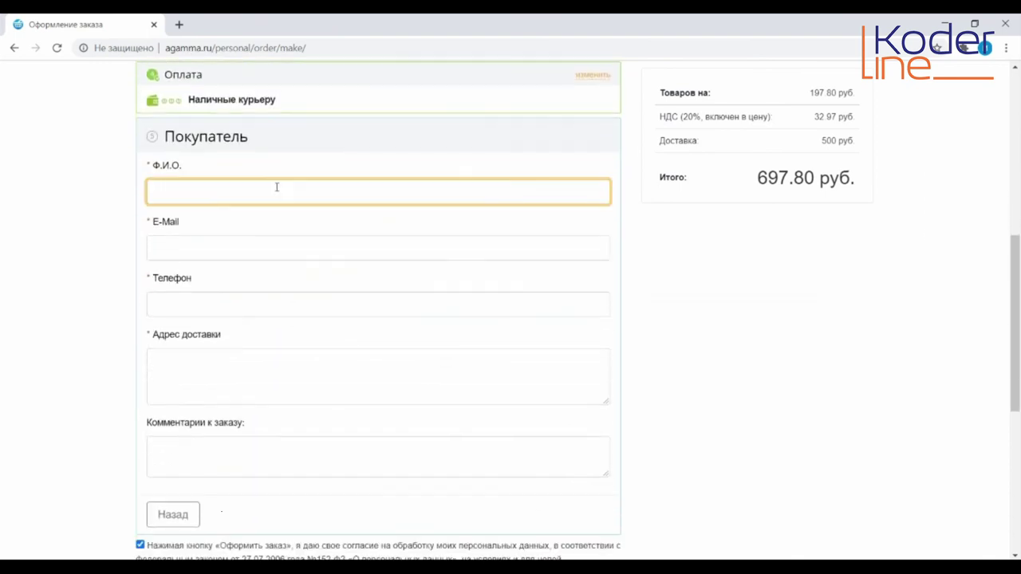
{"action": "type", "text": "Иванов Иван Иванович"}
{"action": "left_click", "coordinate": [206, 251]}
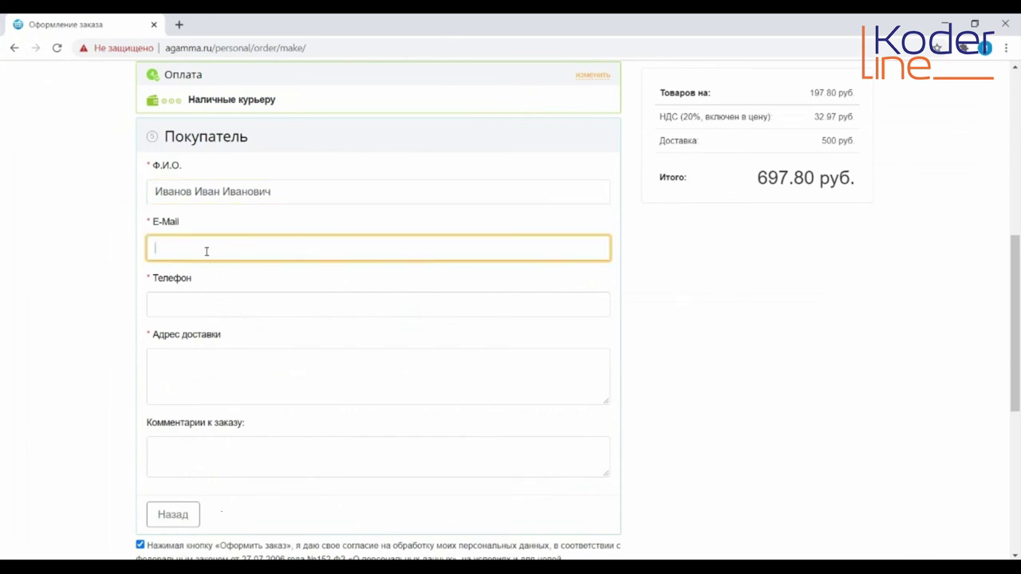
{"action": "key", "text": "ctrl+v"}
{"action": "left_click", "coordinate": [194, 301]}
{"action": "key", "text": "ctrl+v"}
{"action": "left_click", "coordinate": [169, 355]}
{"action": "type", "text": "Москва, ул. Полярная, 100, 1"}
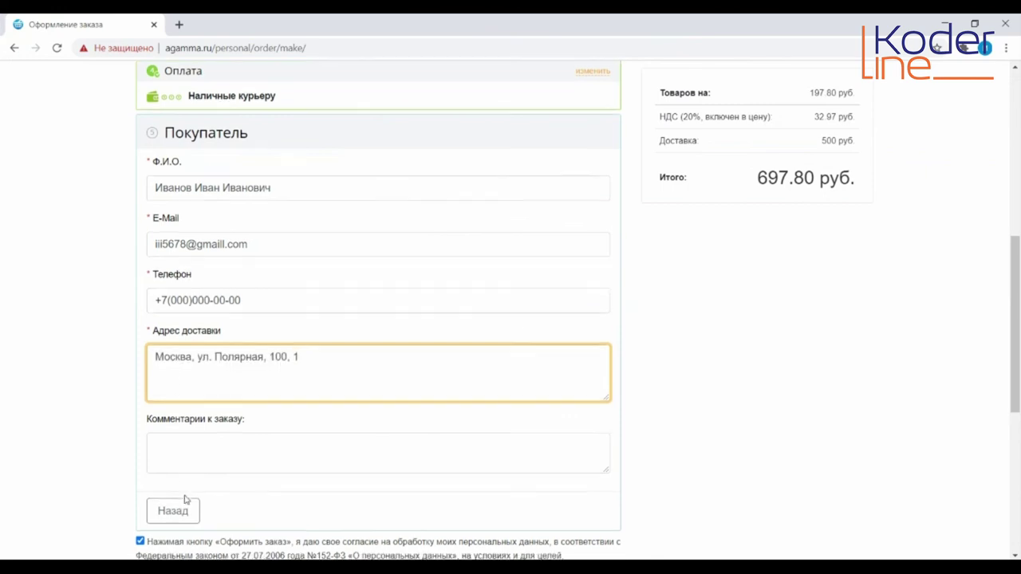
{"action": "scroll", "coordinate": [183, 500], "scroll_direction": "down", "scroll_amount": 2}
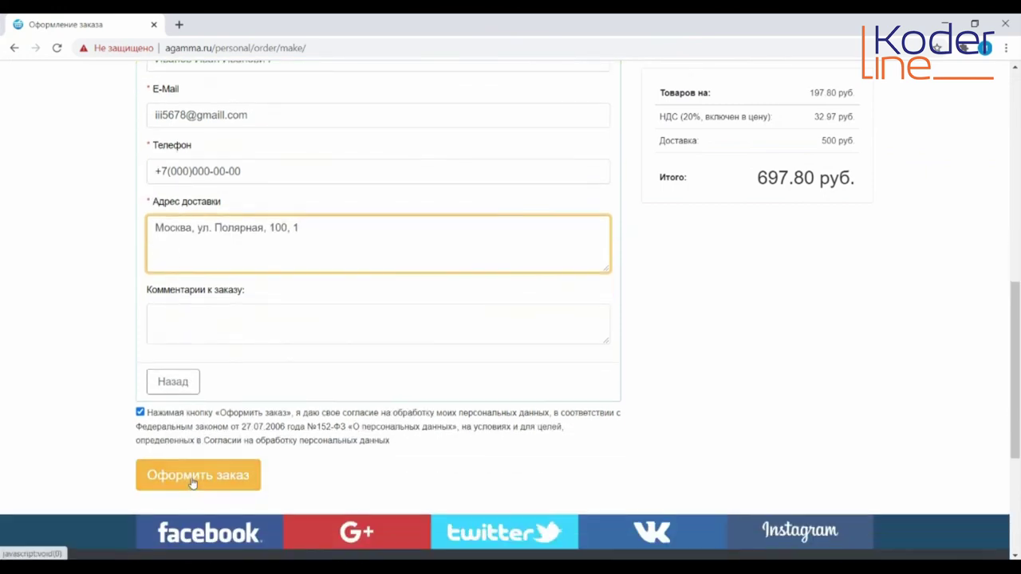
Step: Place the order on the site, then run the Интернет магазин exchange in 1C
{"action": "left_click", "coordinate": [193, 481]}
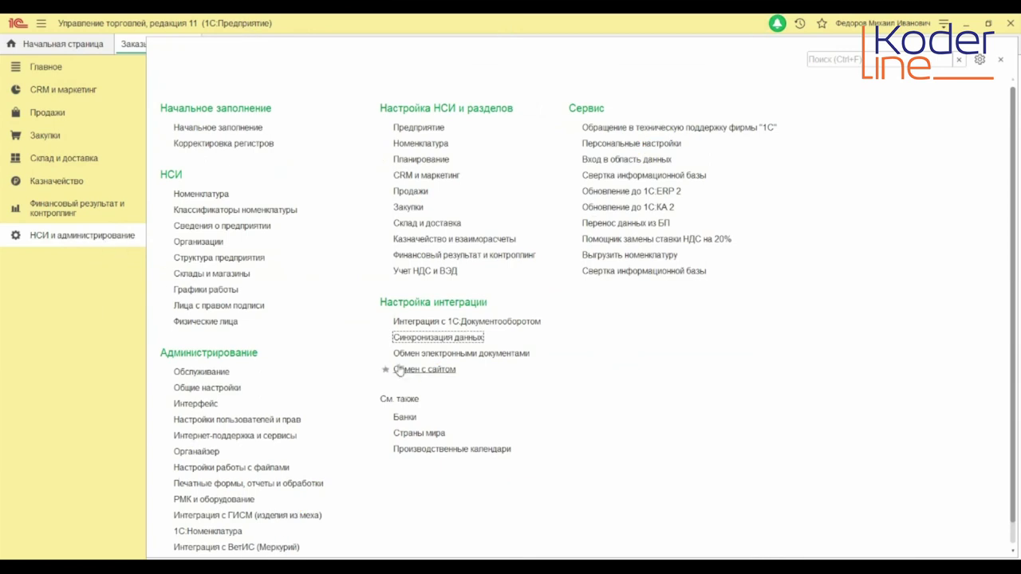
{"action": "left_click", "coordinate": [396, 369]}
{"action": "left_click", "coordinate": [452, 147]}
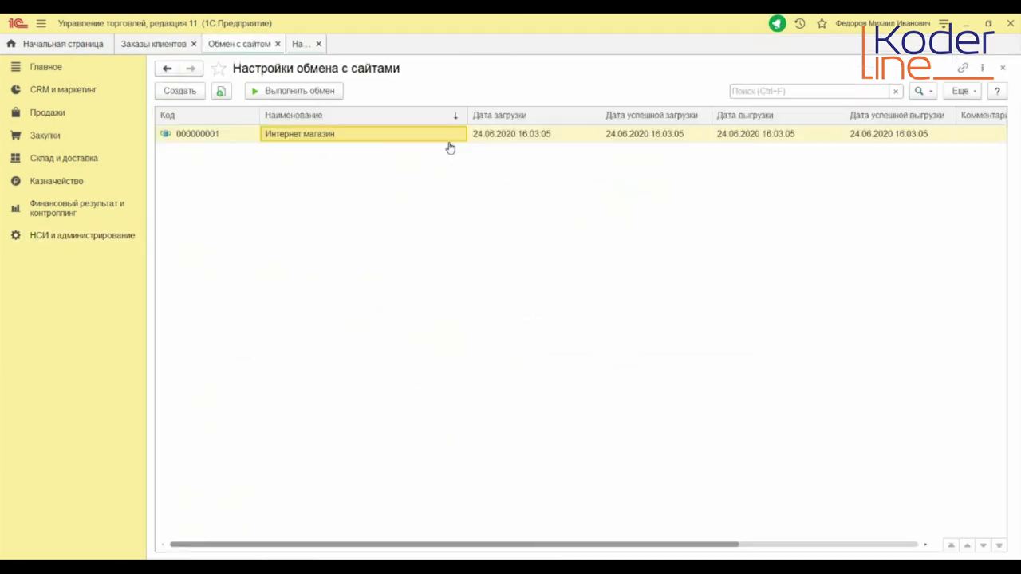
{"action": "left_click", "coordinate": [310, 92]}
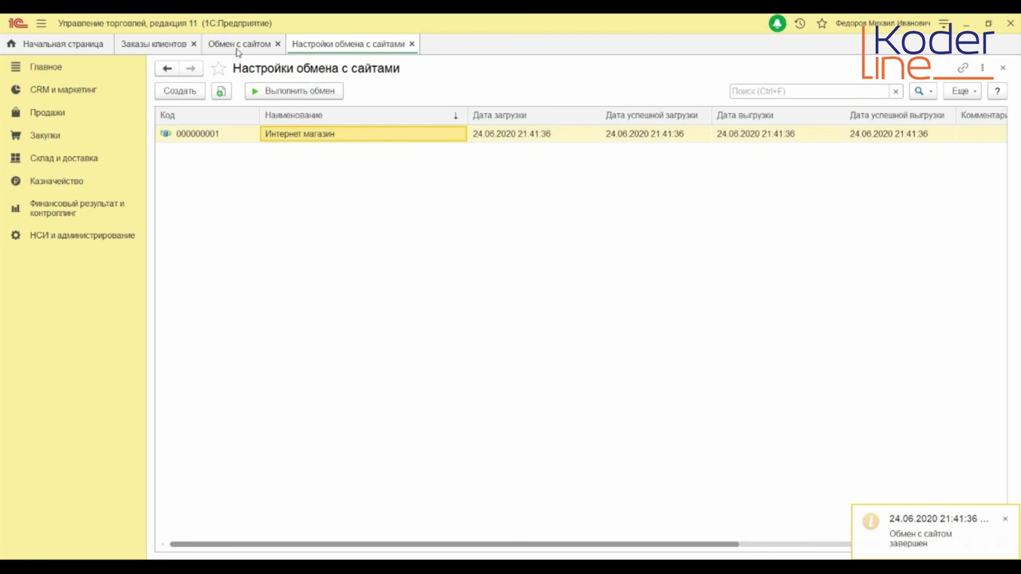
{"action": "left_click", "coordinate": [170, 46]}
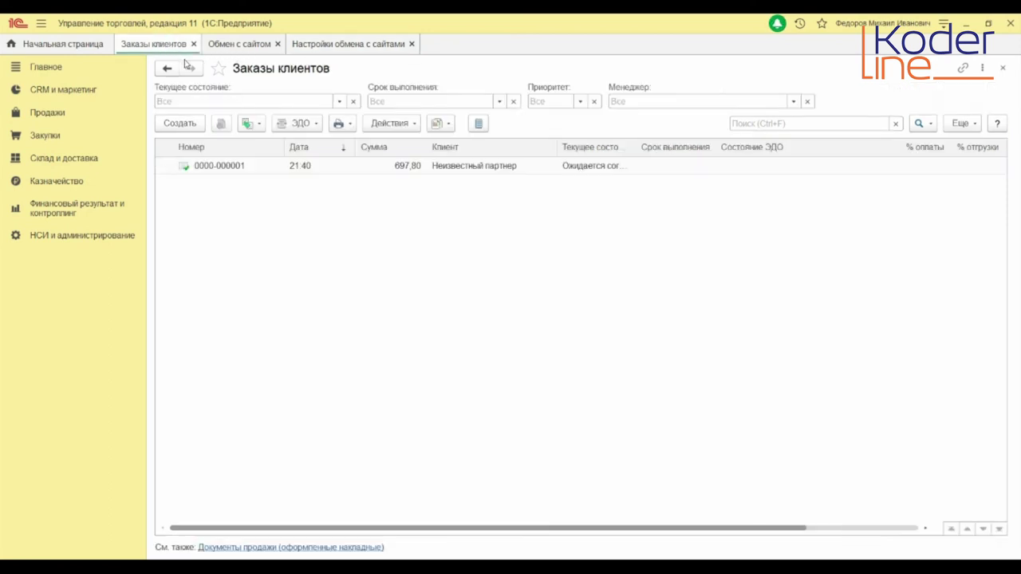
{"action": "left_click", "coordinate": [255, 169]}
{"action": "double_click", "coordinate": [256, 167]}
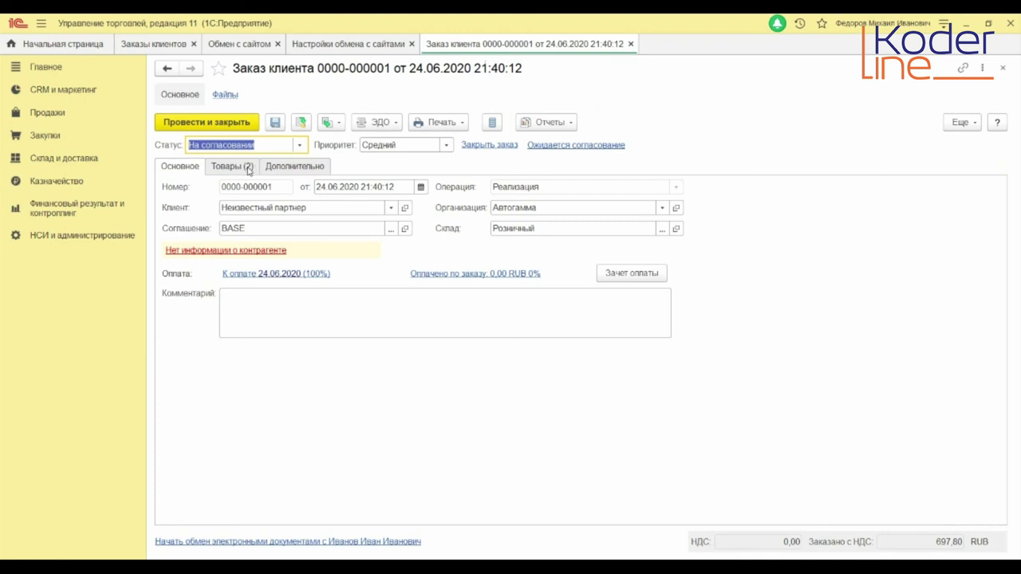
{"action": "left_click", "coordinate": [248, 169]}
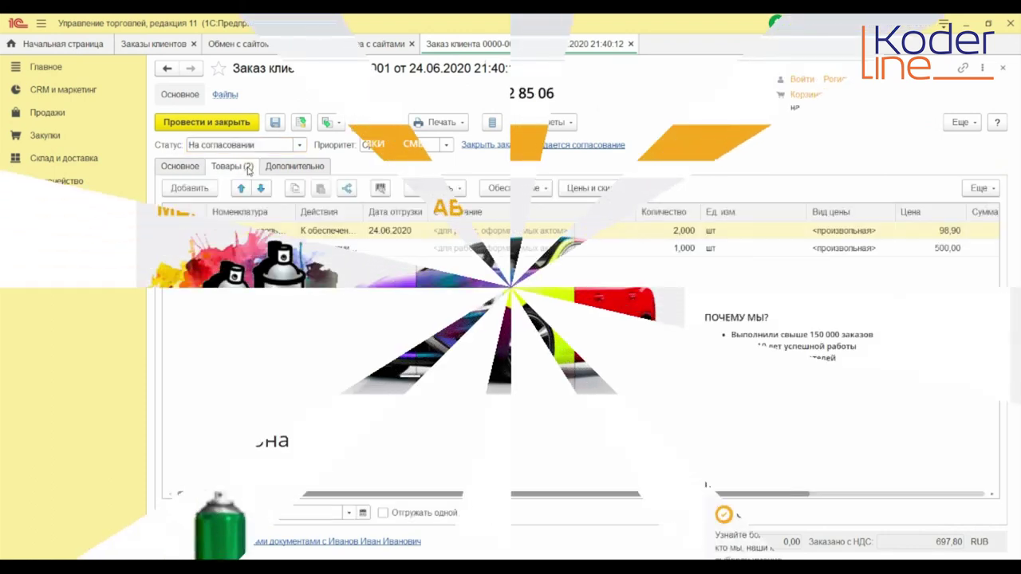